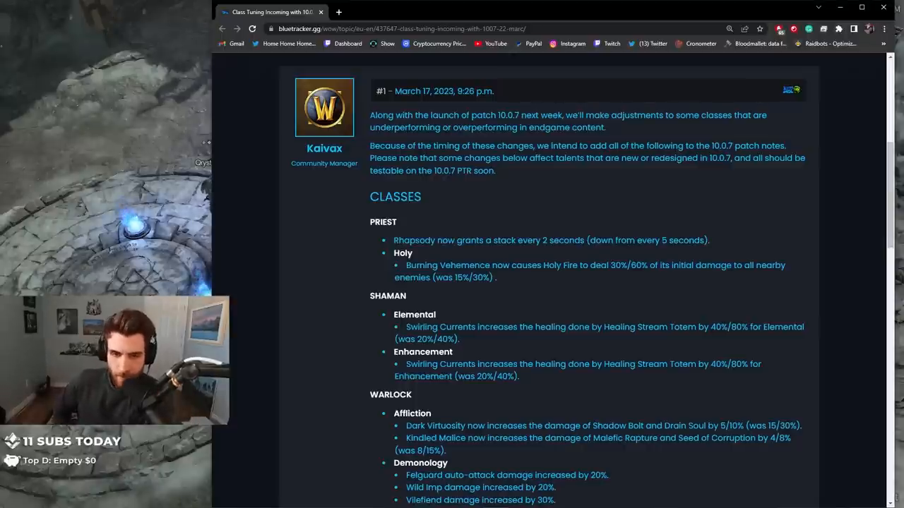
{"action": "scroll", "coordinate": [586, 283], "scroll_direction": "down", "scroll_amount": 3}
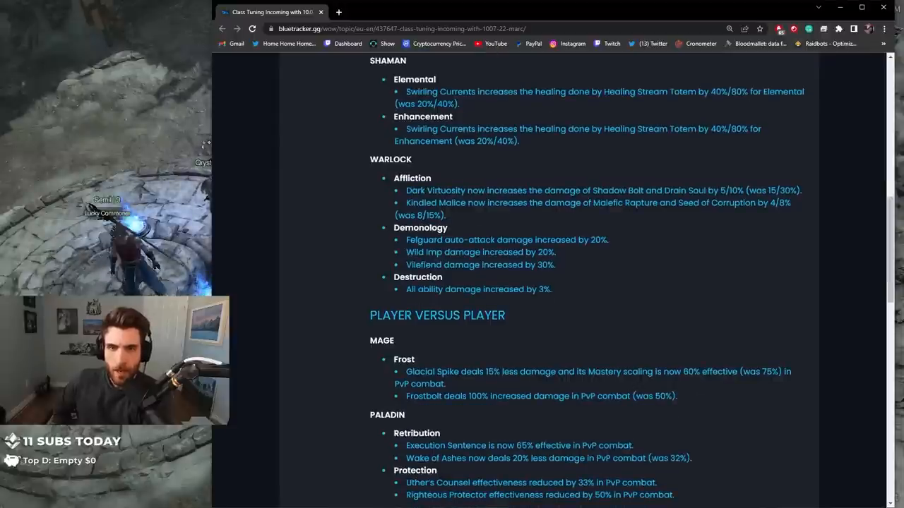
Step: Highlight the two Warlock Affliction talent changes while discussing them
{"action": "left_click_drag", "start_coordinate": [413, 190], "coordinate": [518, 203]}
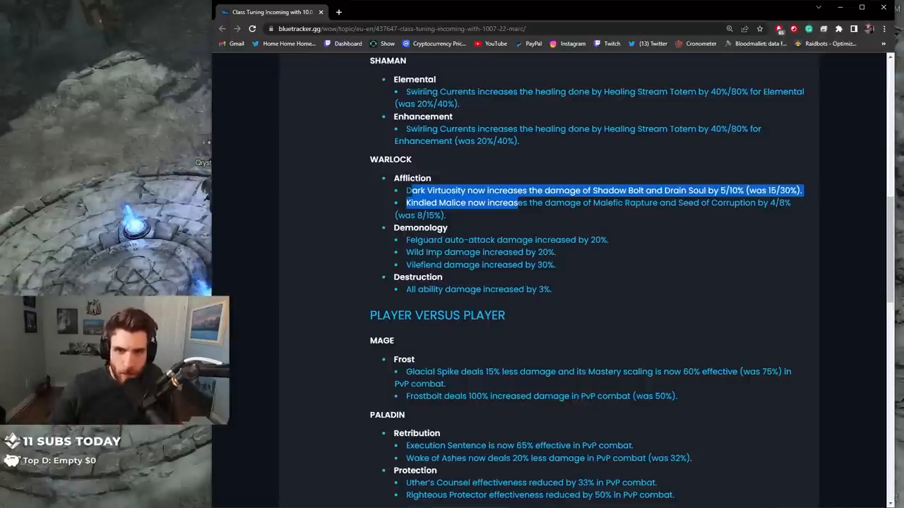
{"action": "left_click", "coordinate": [446, 215]}
{"action": "left_click_drag", "start_coordinate": [446, 215], "coordinate": [406, 190]}
{"action": "left_click", "coordinate": [406, 190]}
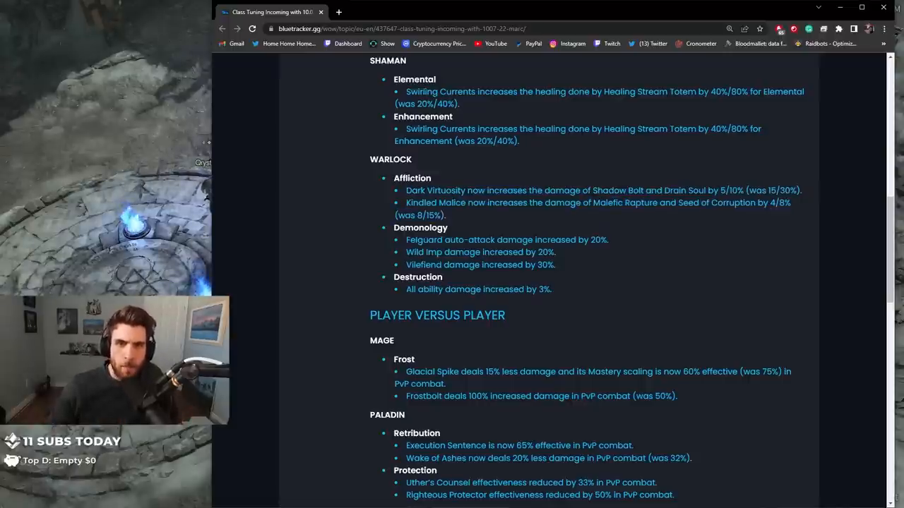
Step: Highlight the Demonology Felguard auto-attack and Wild Imp damage changes
{"action": "left_click_drag", "start_coordinate": [406, 241], "coordinate": [601, 240]}
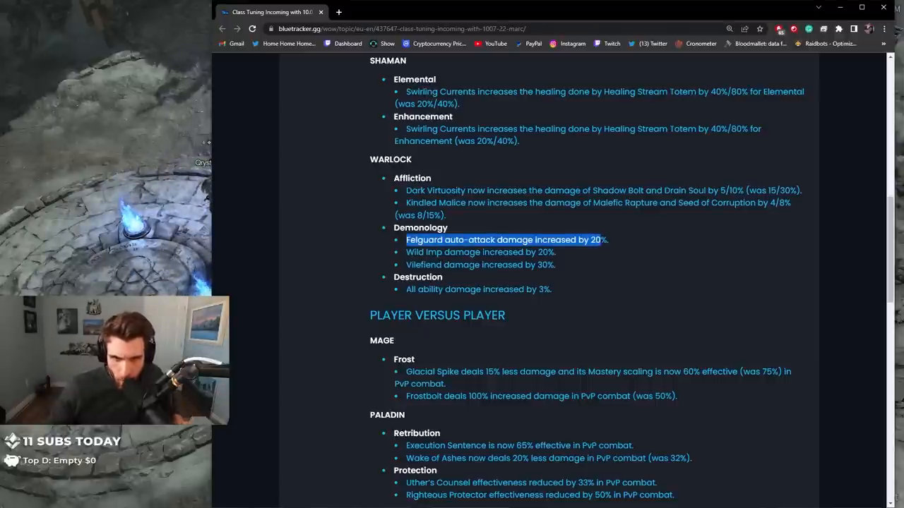
{"action": "left_click_drag", "start_coordinate": [601, 240], "coordinate": [406, 264]}
{"action": "left_click", "coordinate": [556, 252]}
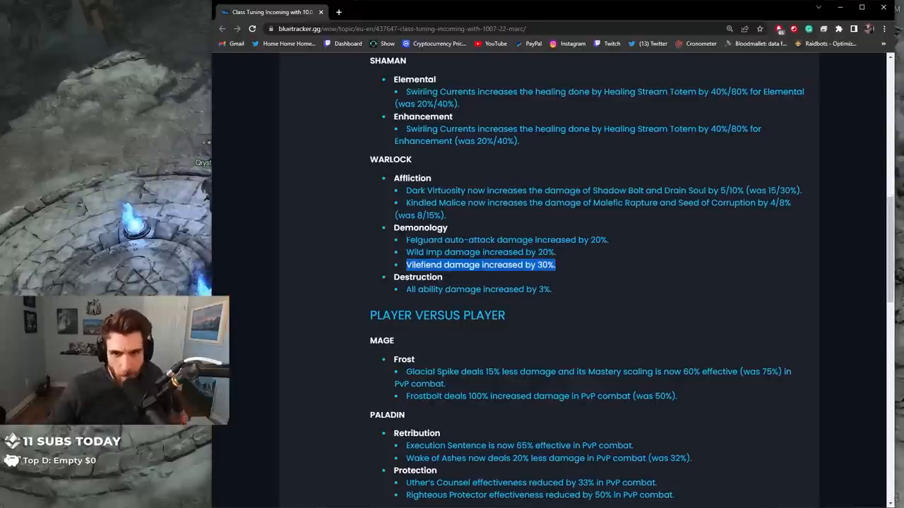
Step: Highlight the Destruction 3% damage increase line
{"action": "left_click_drag", "start_coordinate": [506, 316], "coordinate": [415, 289]}
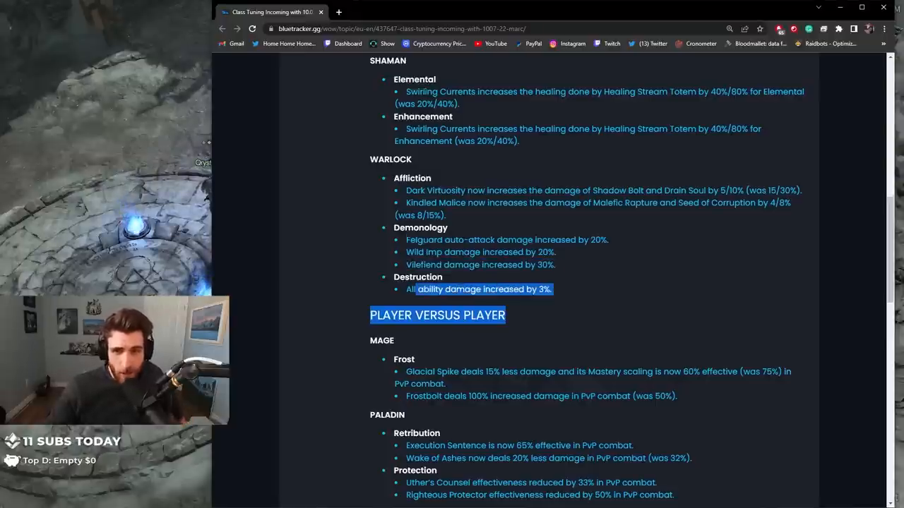
{"action": "left_click", "coordinate": [551, 290]}
{"action": "left_click_drag", "start_coordinate": [551, 290], "coordinate": [400, 277]}
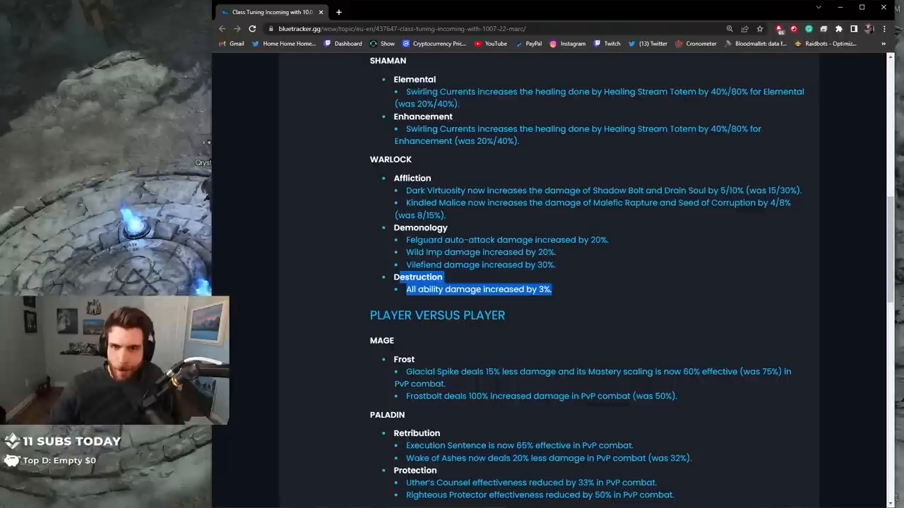
Step: Highlight everything from the SHAMAN heading down through the Destruction changes
{"action": "left_click_drag", "start_coordinate": [394, 178], "coordinate": [448, 228]}
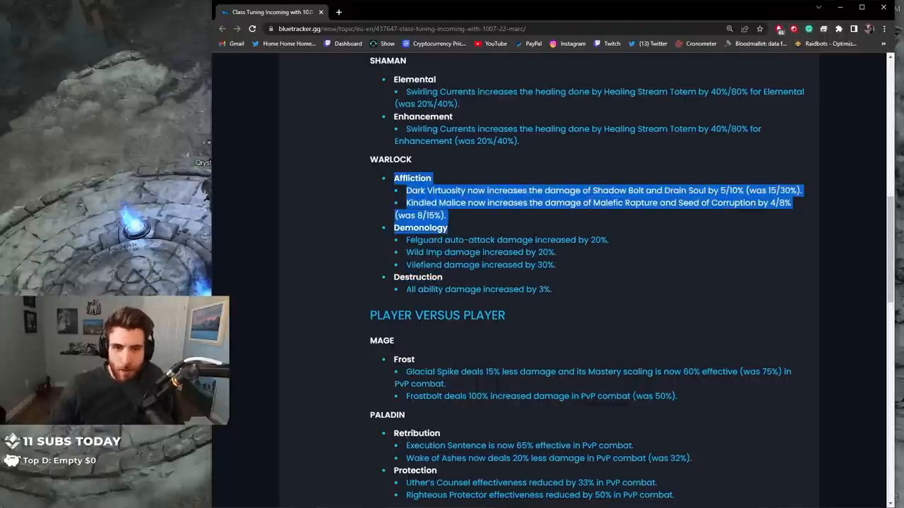
{"action": "left_click_drag", "start_coordinate": [370, 60], "coordinate": [494, 240]}
{"action": "left_click_drag", "start_coordinate": [370, 61], "coordinate": [442, 277]}
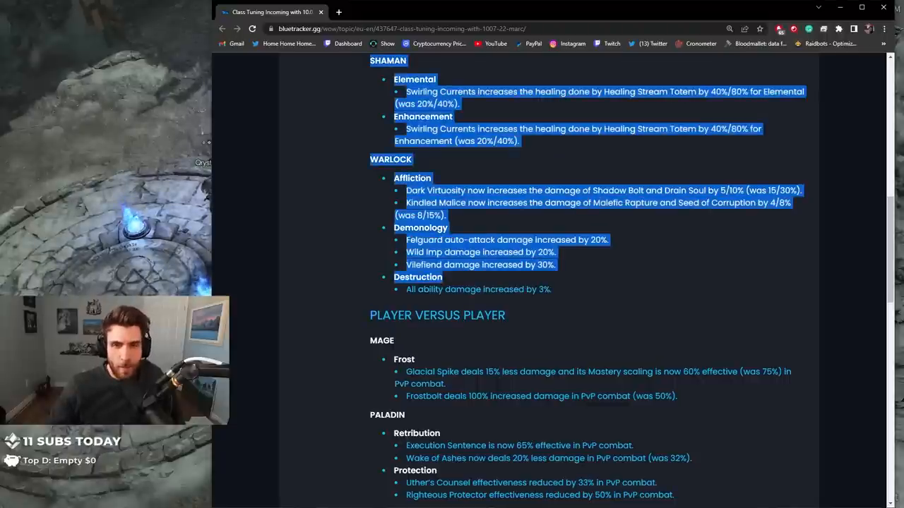
{"action": "scroll", "coordinate": [551, 283], "scroll_direction": "down", "scroll_amount": 1}
{"action": "left_click_drag", "start_coordinate": [370, 264], "coordinate": [505, 264]}
{"action": "scroll", "coordinate": [504, 264], "scroll_direction": "down", "scroll_amount": 1}
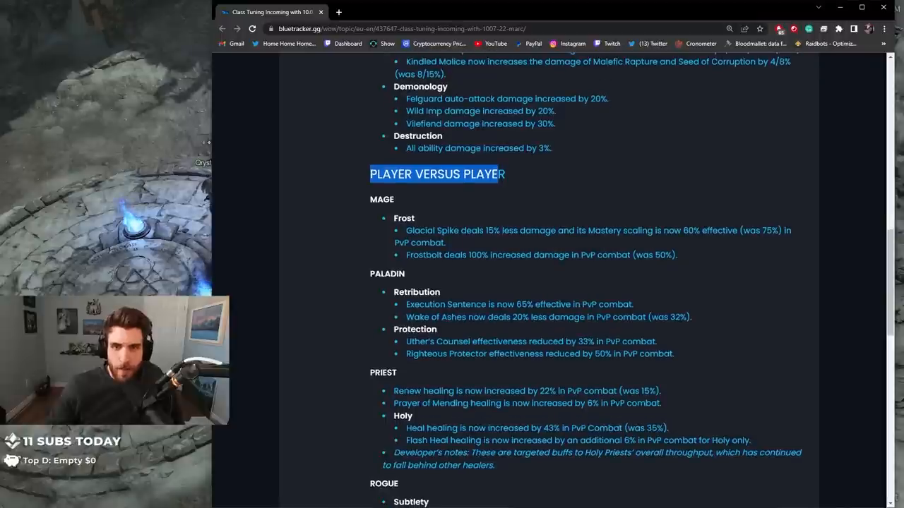
Step: Highlight the Frost Mage Glacial Spike PvP change, then move to the Frostbolt line
{"action": "left_click_drag", "start_coordinate": [406, 230], "coordinate": [488, 230]}
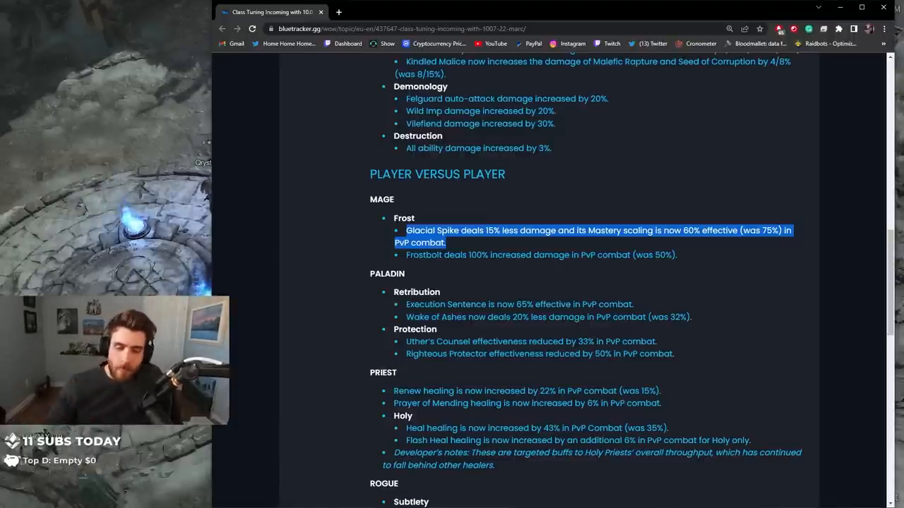
{"action": "left_click", "coordinate": [408, 255]}
{"action": "left_click_drag", "start_coordinate": [408, 255], "coordinate": [477, 255]}
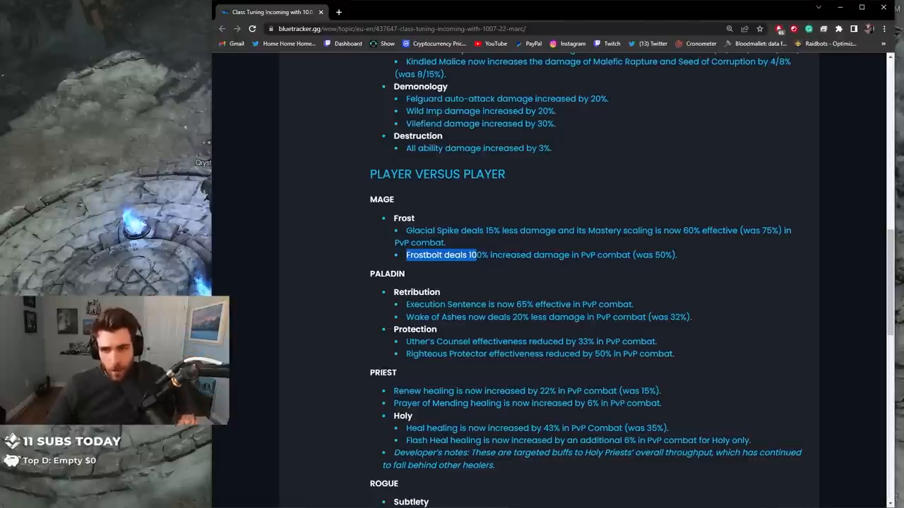
Step: Highlight the Frostbolt 100% PvP damage line, then the Retribution Execution Sentence change
{"action": "left_click_drag", "start_coordinate": [676, 255], "coordinate": [418, 254]}
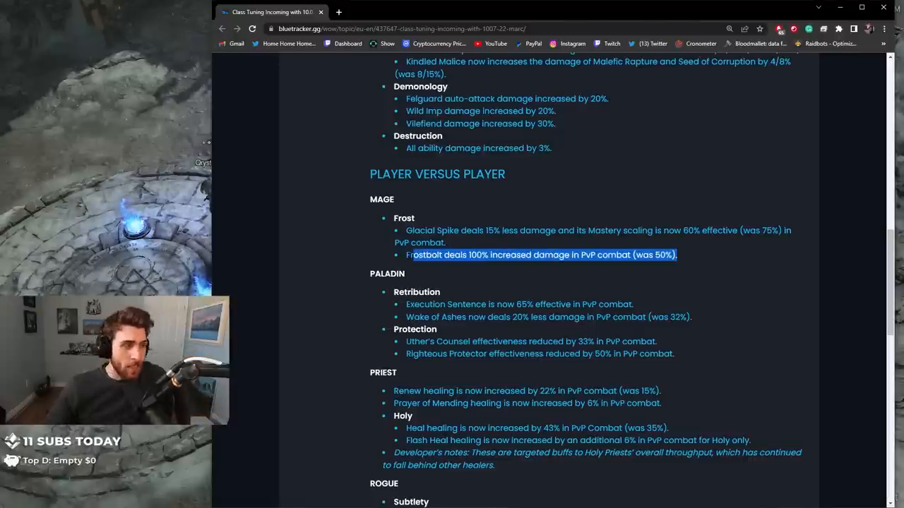
{"action": "left_click_drag", "start_coordinate": [406, 254], "coordinate": [406, 275]}
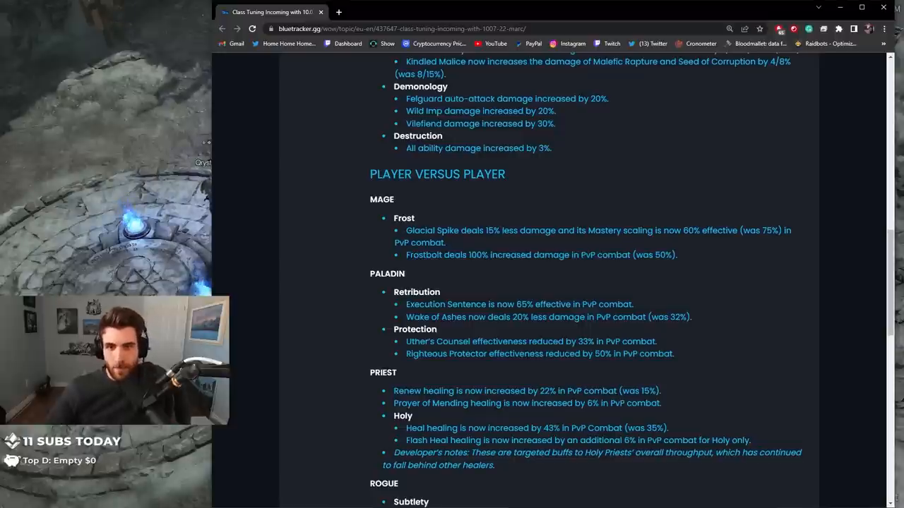
{"action": "left_click_drag", "start_coordinate": [676, 255], "coordinate": [418, 255]}
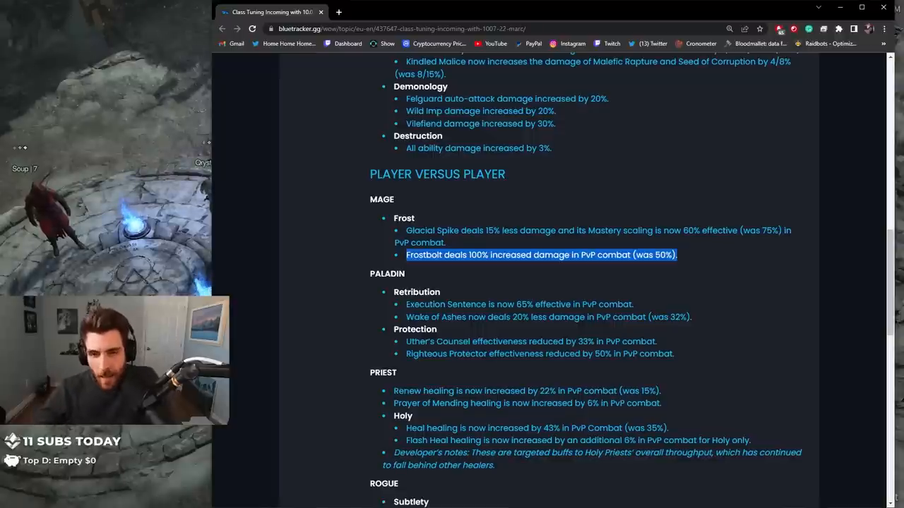
{"action": "mouse_move", "coordinate": [406, 305]}
{"action": "left_mouse_down"}
{"action": "mouse_move", "coordinate": [633, 304]}
{"action": "mouse_move", "coordinate": [406, 305]}
{"action": "mouse_move", "coordinate": [393, 291]}
{"action": "left_mouse_up"}
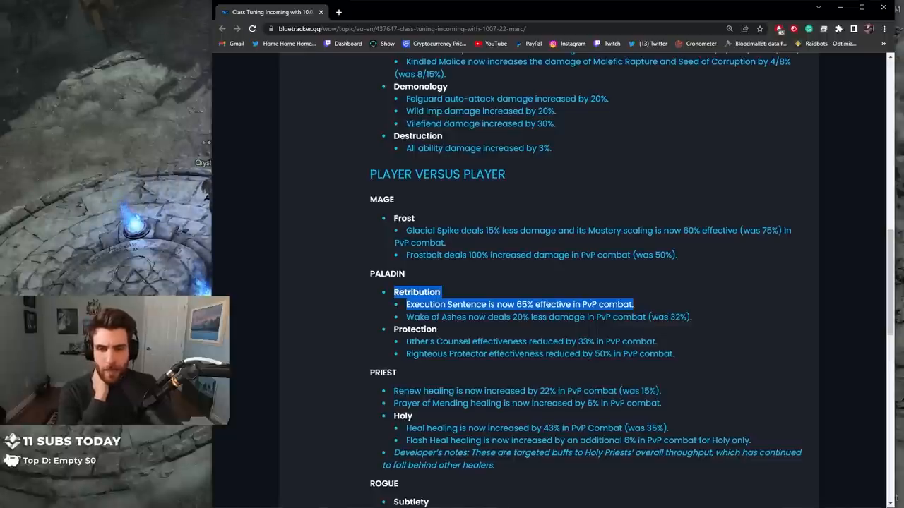
{"action": "scroll", "coordinate": [551, 283], "scroll_direction": "down", "scroll_amount": 2}
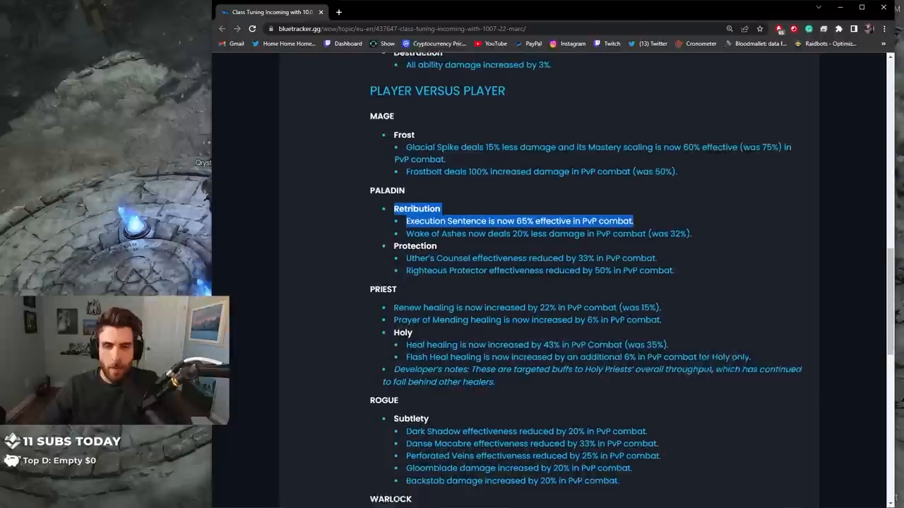
Step: Highlight the Renew, Prayer of Mending, Heal and Flash Heal healing changes in turn
{"action": "left_click_drag", "start_coordinate": [414, 296], "coordinate": [484, 296]}
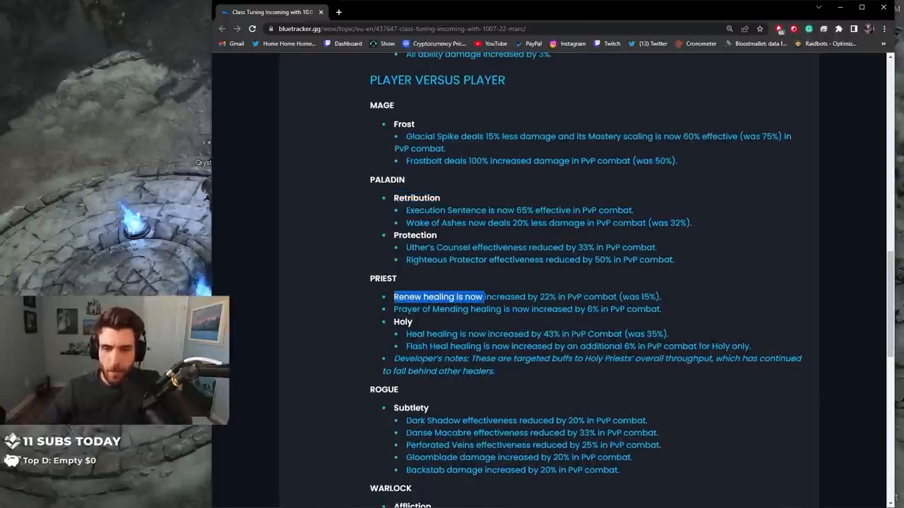
{"action": "left_click_drag", "start_coordinate": [660, 309], "coordinate": [393, 310]}
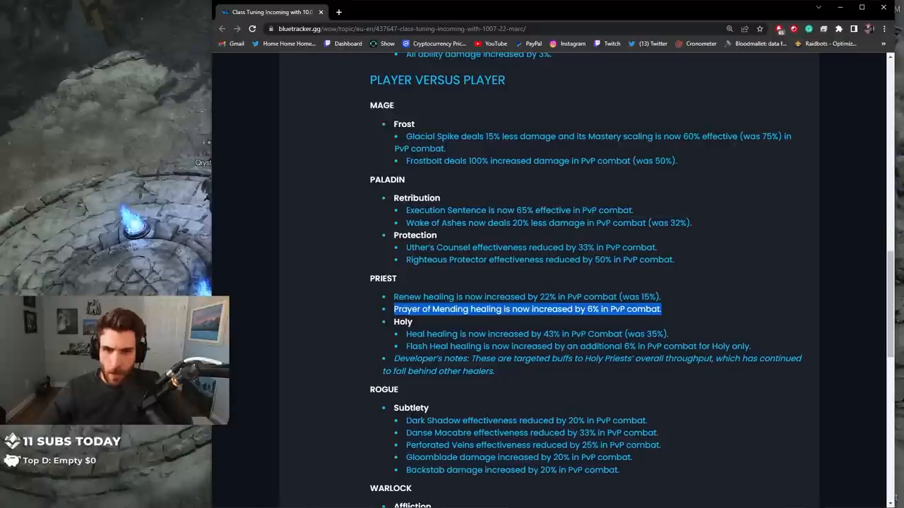
{"action": "left_click_drag", "start_coordinate": [406, 334], "coordinate": [657, 334]}
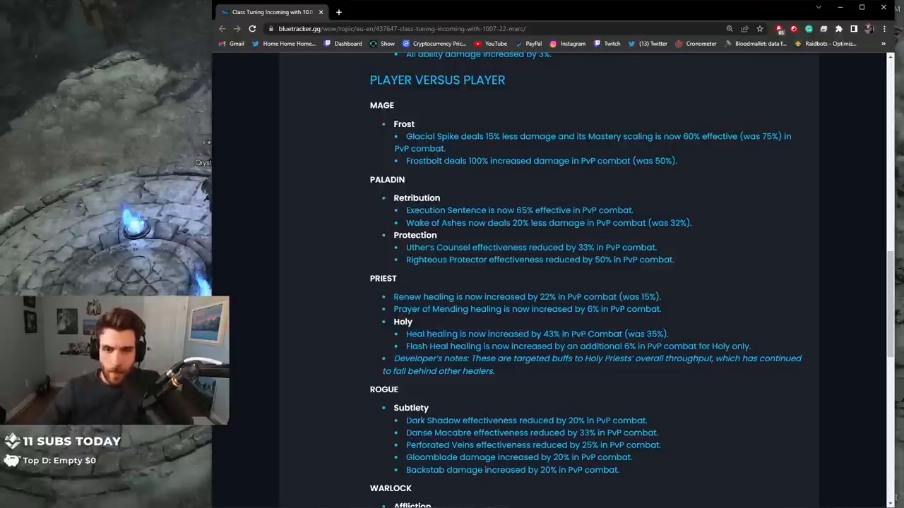
{"action": "left_click_drag", "start_coordinate": [406, 346], "coordinate": [466, 346]}
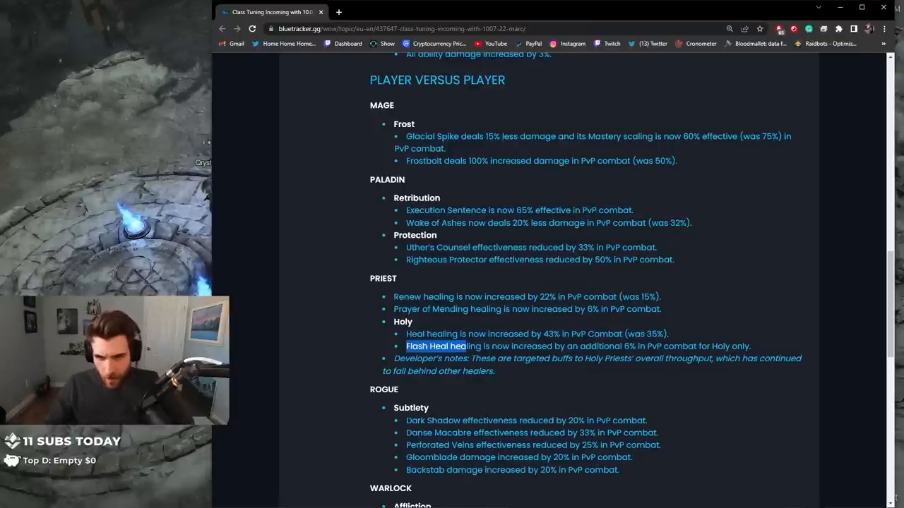
Step: Highlight the whole Holy Priest developer's note on PvP healing buffs
{"action": "left_click_drag", "start_coordinate": [412, 371], "coordinate": [494, 370]}
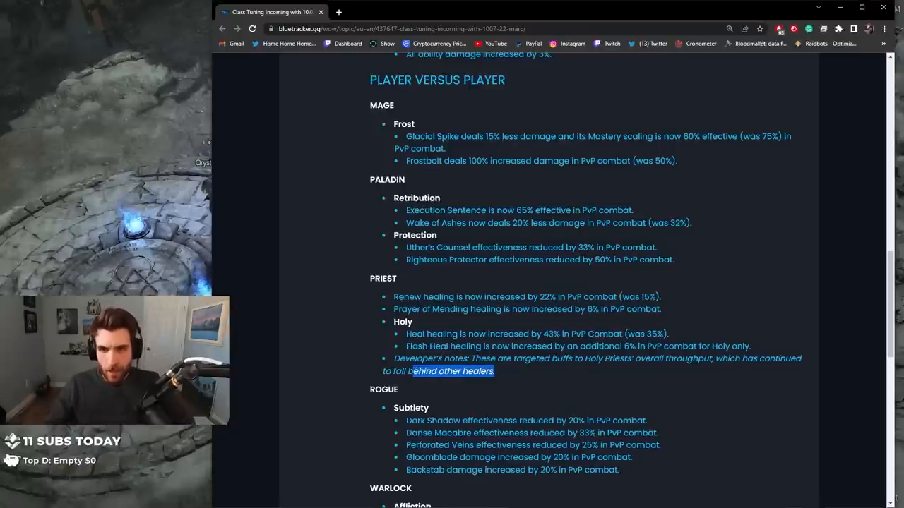
{"action": "left_click_drag", "start_coordinate": [392, 370], "coordinate": [394, 358]}
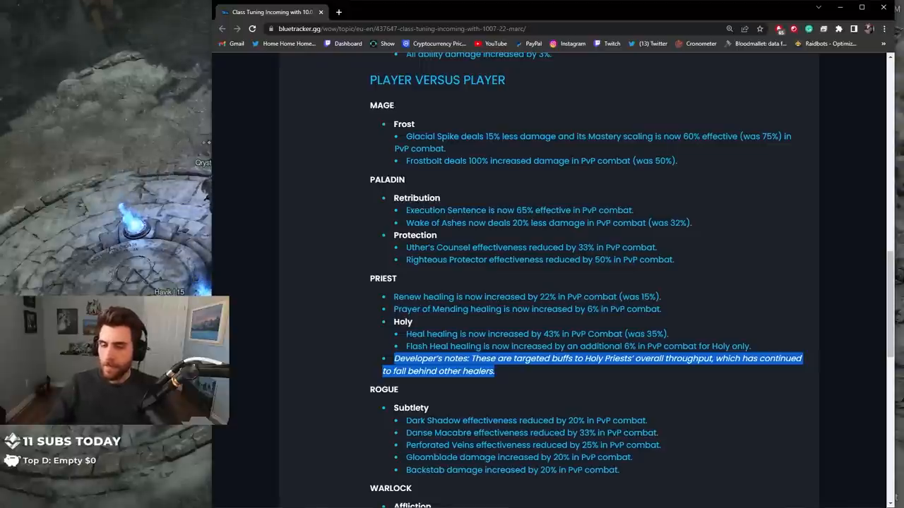
{"action": "scroll", "coordinate": [551, 282], "scroll_direction": "down", "scroll_amount": 1}
{"action": "scroll", "coordinate": [551, 283], "scroll_direction": "down", "scroll_amount": 1}
{"action": "scroll", "coordinate": [550, 282], "scroll_direction": "down", "scroll_amount": 1}
{"action": "scroll", "coordinate": [550, 283], "scroll_direction": "up", "scroll_amount": 2}
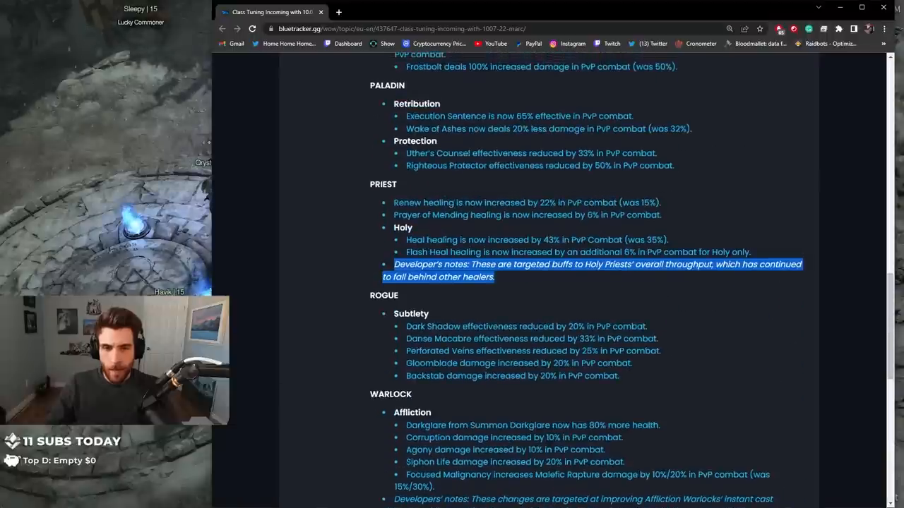
Step: Briefly highlight the Subtlety lines and the Danse Macabre change, then clear the selection
{"action": "mouse_move", "coordinate": [370, 295]}
{"action": "left_mouse_down"}
{"action": "mouse_move", "coordinate": [657, 339]}
{"action": "mouse_move", "coordinate": [406, 326]}
{"action": "left_mouse_up"}
{"action": "left_click", "coordinate": [661, 350]}
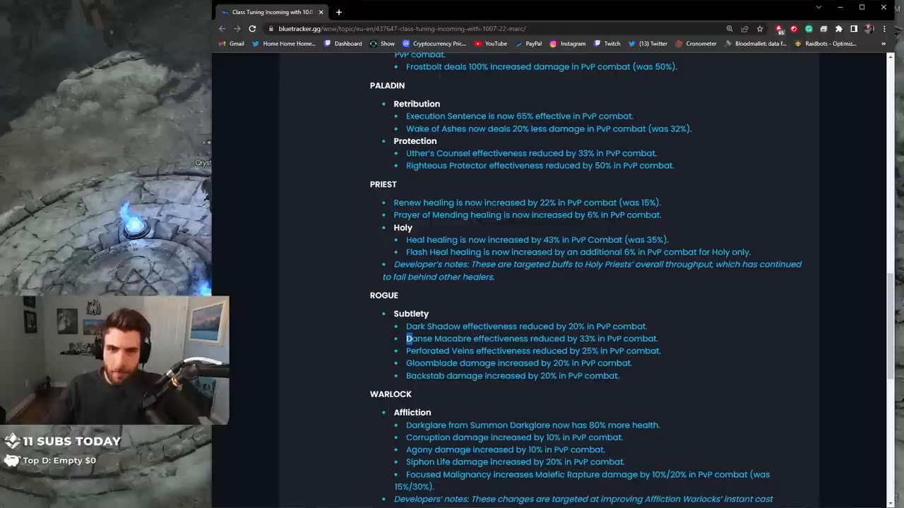
{"action": "mouse_move", "coordinate": [406, 339]}
{"action": "left_mouse_down"}
{"action": "mouse_move", "coordinate": [615, 326]}
{"action": "mouse_move", "coordinate": [658, 339]}
{"action": "left_mouse_up"}
{"action": "left_click", "coordinate": [657, 339]}
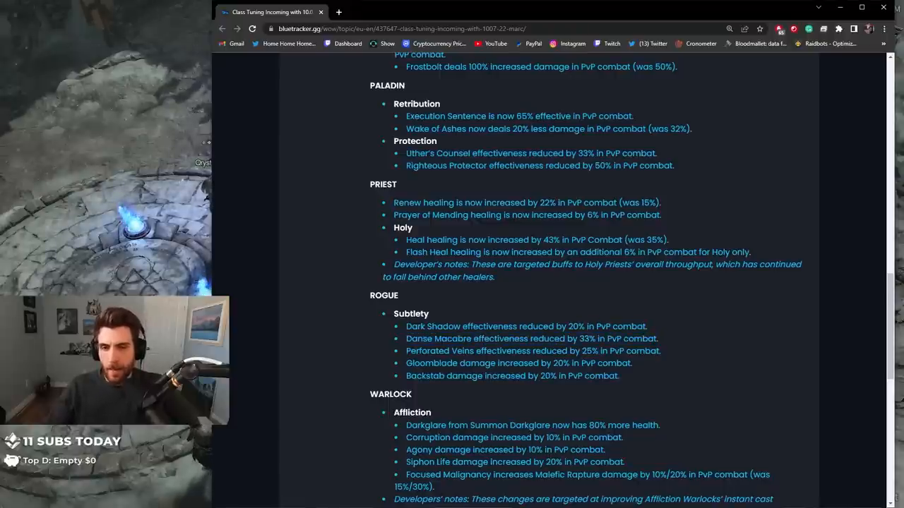
{"action": "double_click", "coordinate": [639, 339]}
{"action": "left_click", "coordinate": [639, 339]}
Step: Highlight the Dark Shadow, Danse Macabre and Perforated Veins reductions, then the Gloomblade and Backstab increases
{"action": "left_click_drag", "start_coordinate": [406, 326], "coordinate": [647, 326]}
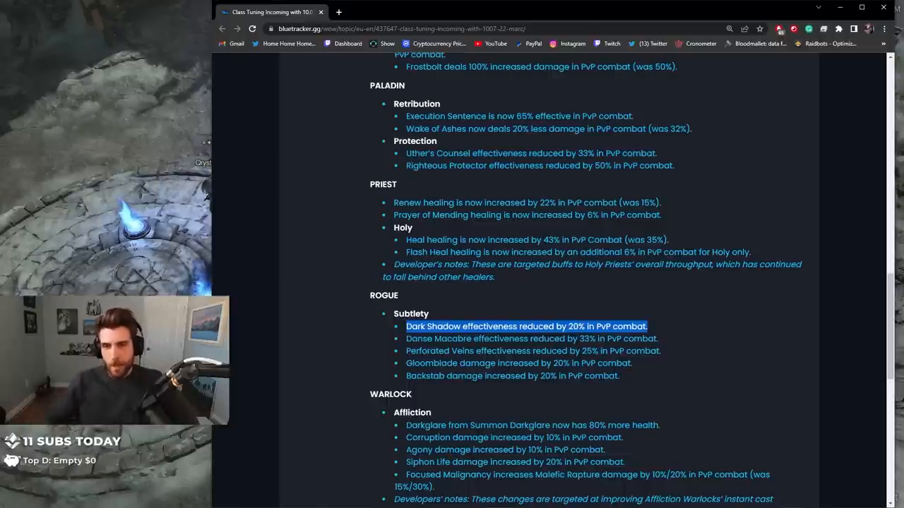
{"action": "mouse_move", "coordinate": [423, 339]}
{"action": "left_mouse_down"}
{"action": "mouse_move", "coordinate": [660, 351]}
{"action": "mouse_move", "coordinate": [406, 326]}
{"action": "left_mouse_up"}
{"action": "left_click_drag", "start_coordinate": [619, 375], "coordinate": [414, 363]}
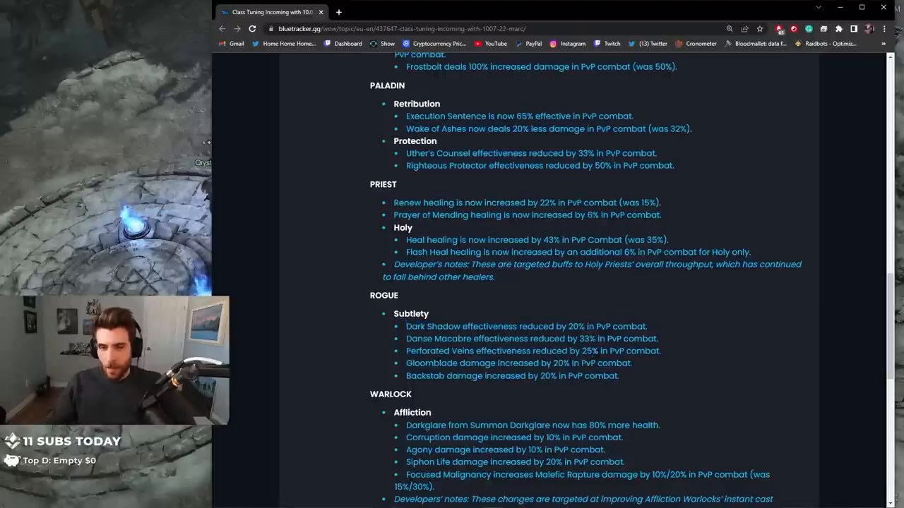
{"action": "left_click_drag", "start_coordinate": [661, 350], "coordinate": [406, 326]}
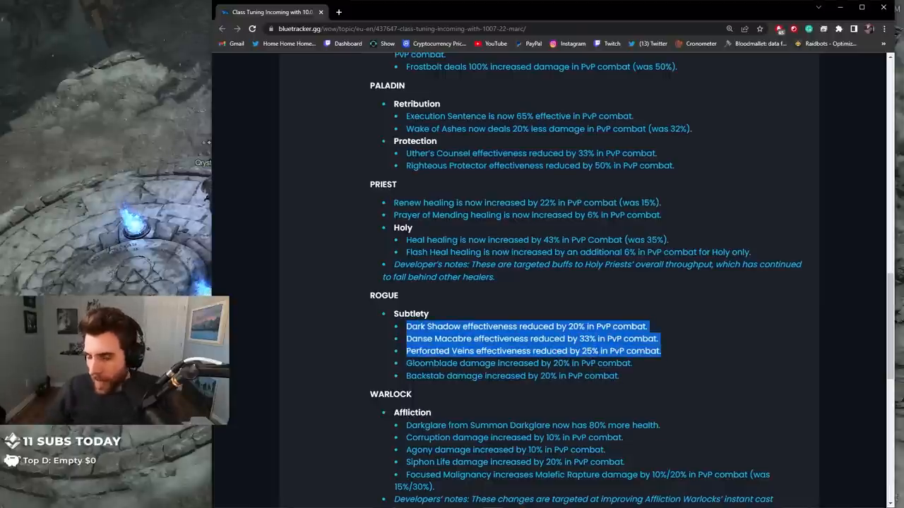
{"action": "mouse_move", "coordinate": [370, 394]}
{"action": "left_mouse_down"}
{"action": "mouse_move", "coordinate": [414, 394]}
{"action": "mouse_move", "coordinate": [420, 363]}
{"action": "left_mouse_up"}
{"action": "scroll", "coordinate": [551, 282], "scroll_direction": "down", "scroll_amount": 1}
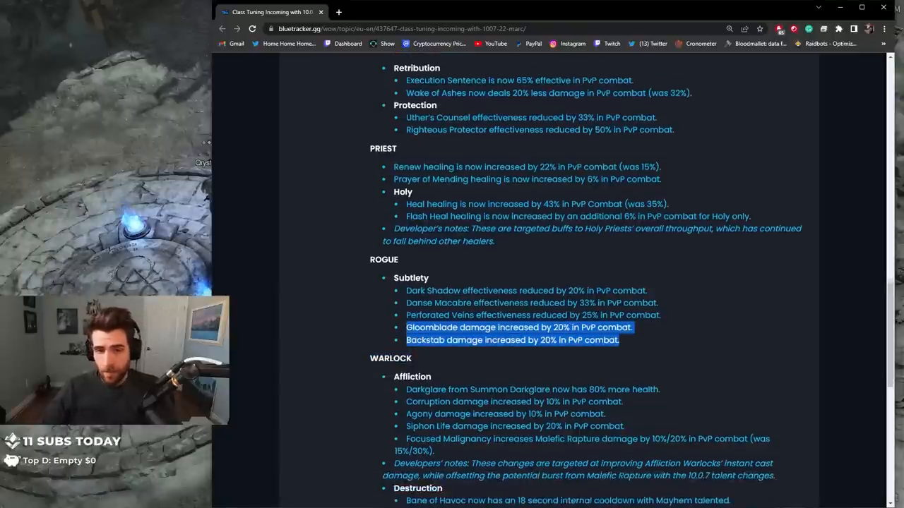
{"action": "scroll", "coordinate": [551, 283], "scroll_direction": "down", "scroll_amount": 1}
{"action": "scroll", "coordinate": [551, 283], "scroll_direction": "down", "scroll_amount": 1}
{"action": "scroll", "coordinate": [551, 282], "scroll_direction": "down", "scroll_amount": 1}
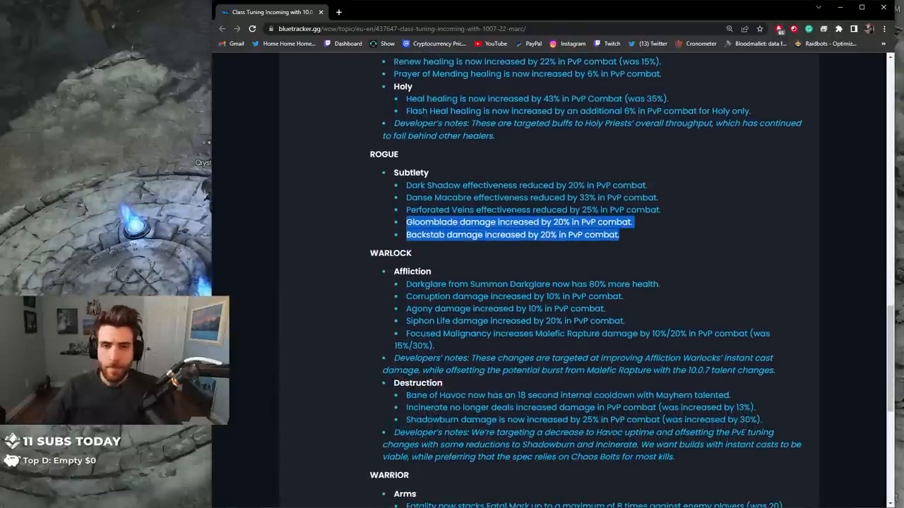
{"action": "left_click_drag", "start_coordinate": [393, 271], "coordinate": [770, 370]}
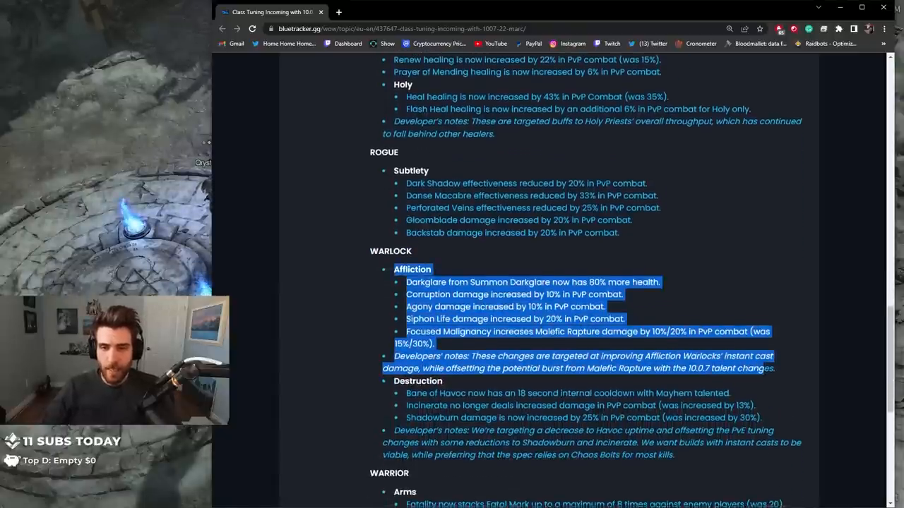
{"action": "scroll", "coordinate": [770, 370], "scroll_direction": "down", "scroll_amount": 1}
{"action": "mouse_move", "coordinate": [412, 238]}
{"action": "left_mouse_down"}
{"action": "mouse_move", "coordinate": [543, 237]}
{"action": "mouse_move", "coordinate": [406, 237]}
{"action": "left_mouse_up"}
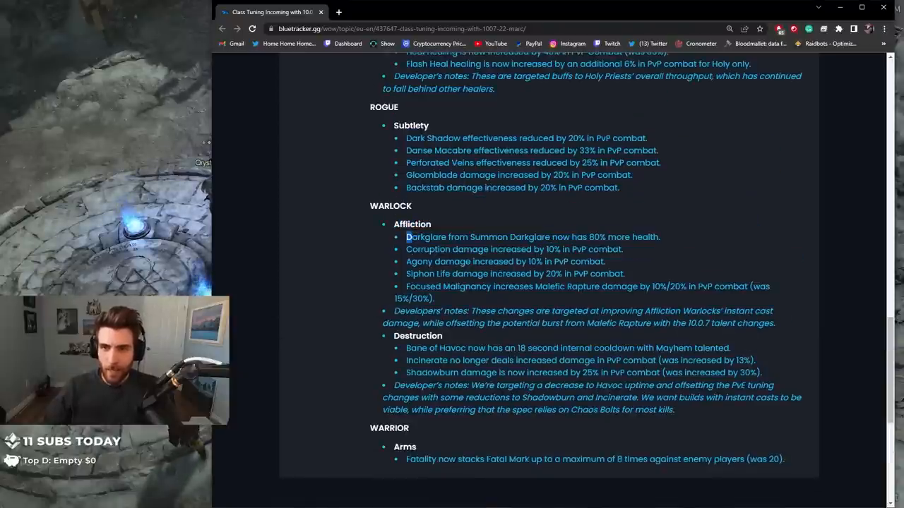
Step: Highlight the Darkglare, Agony, Siphon Life and Focused Malignancy changes and part of the notes
{"action": "mouse_move", "coordinate": [660, 237]}
{"action": "left_mouse_down"}
{"action": "mouse_move", "coordinate": [417, 237]}
{"action": "mouse_move", "coordinate": [446, 249]}
{"action": "mouse_move", "coordinate": [622, 249]}
{"action": "mouse_move", "coordinate": [421, 261]}
{"action": "mouse_move", "coordinate": [411, 249]}
{"action": "mouse_move", "coordinate": [406, 273]}
{"action": "left_mouse_up"}
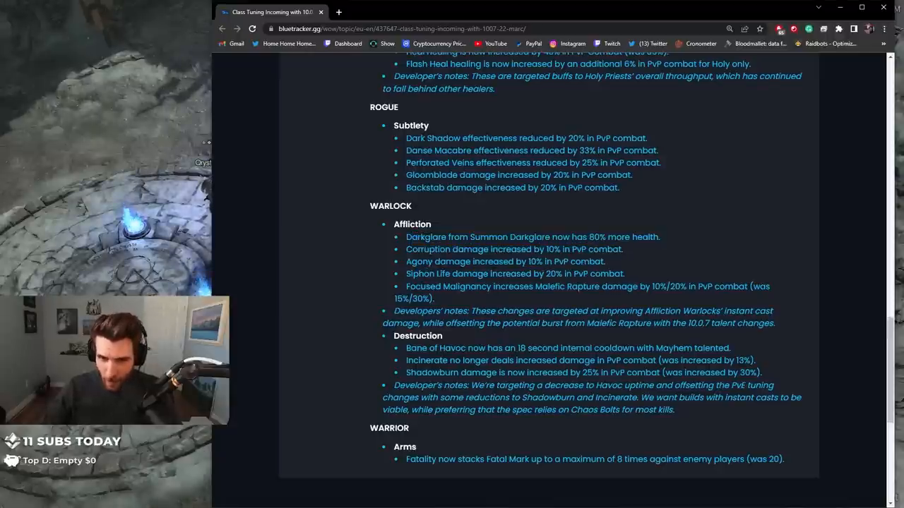
{"action": "left_click_drag", "start_coordinate": [625, 273], "coordinate": [412, 249]}
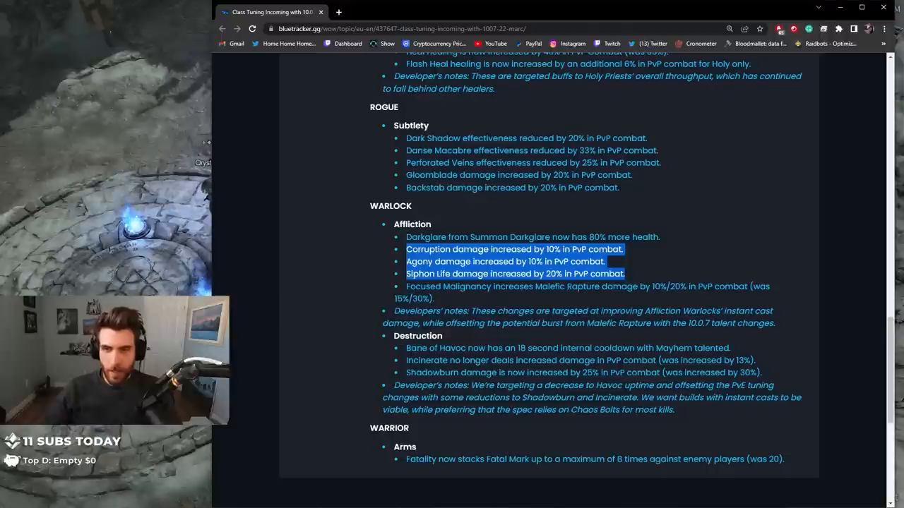
{"action": "left_click_drag", "start_coordinate": [406, 286], "coordinate": [434, 299]}
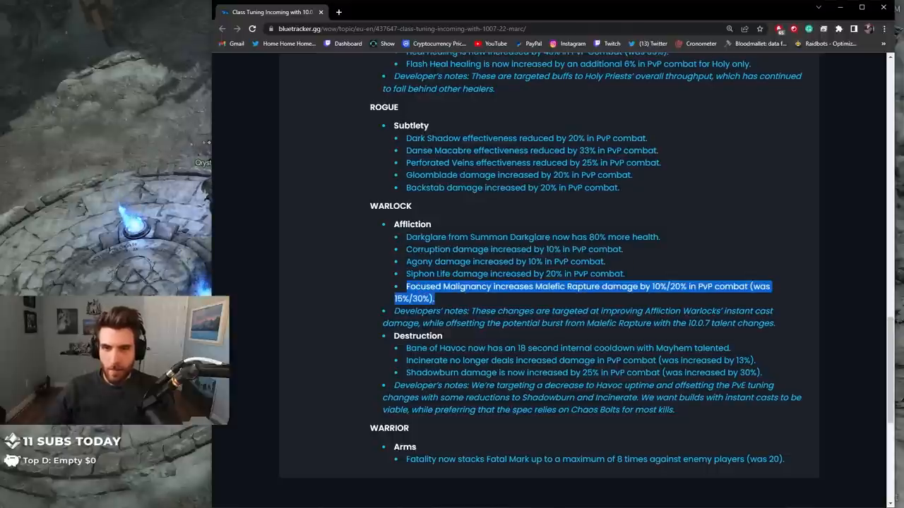
{"action": "left_click_drag", "start_coordinate": [497, 310], "coordinate": [574, 311]}
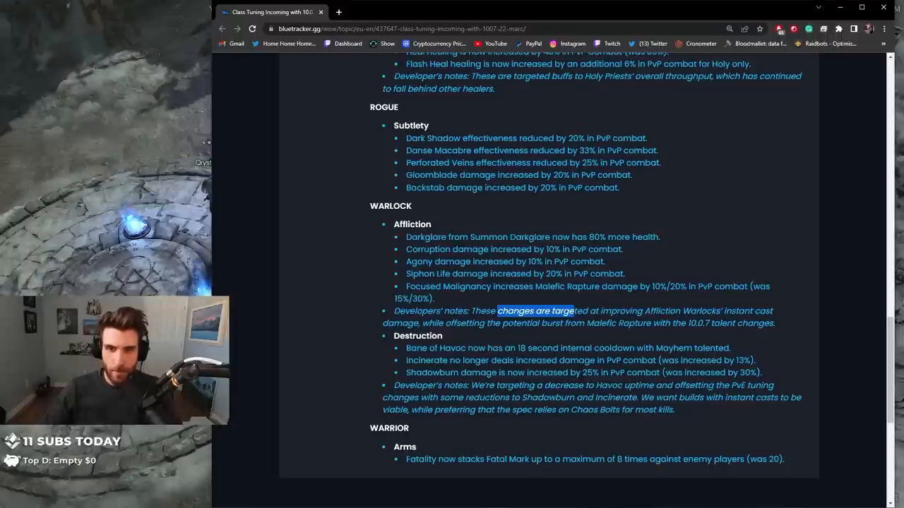
Step: Re-highlight the Corruption through Agony lines, then select the whole Affliction section with its notes
{"action": "mouse_move", "coordinate": [625, 274]}
{"action": "left_mouse_down"}
{"action": "mouse_move", "coordinate": [406, 261]}
{"action": "mouse_move", "coordinate": [406, 249]}
{"action": "left_mouse_up"}
{"action": "left_click", "coordinate": [495, 261]}
{"action": "left_click_drag", "start_coordinate": [604, 262], "coordinate": [406, 237]}
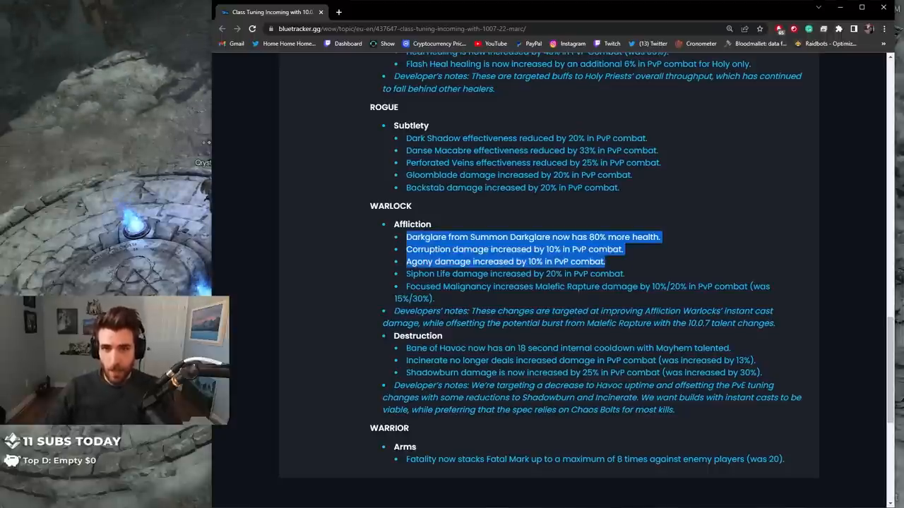
{"action": "left_click", "coordinate": [494, 262]}
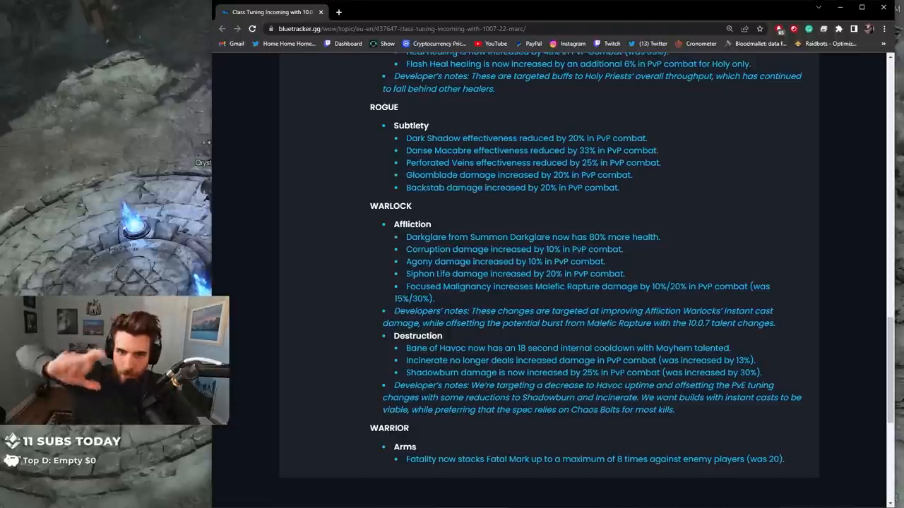
{"action": "mouse_move", "coordinate": [775, 323]}
{"action": "left_mouse_down"}
{"action": "mouse_move", "coordinate": [550, 311]}
{"action": "mouse_move", "coordinate": [393, 224]}
{"action": "left_mouse_up"}
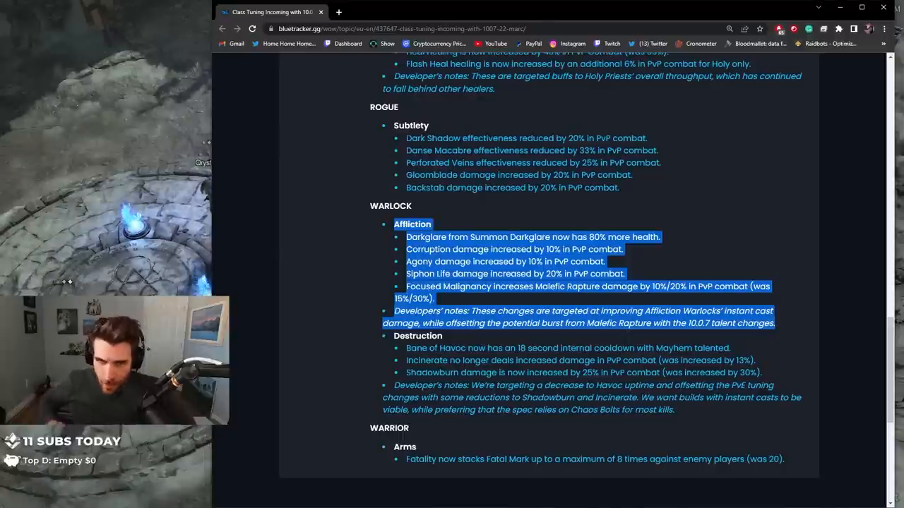
{"action": "scroll", "coordinate": [549, 283], "scroll_direction": "up", "scroll_amount": 5}
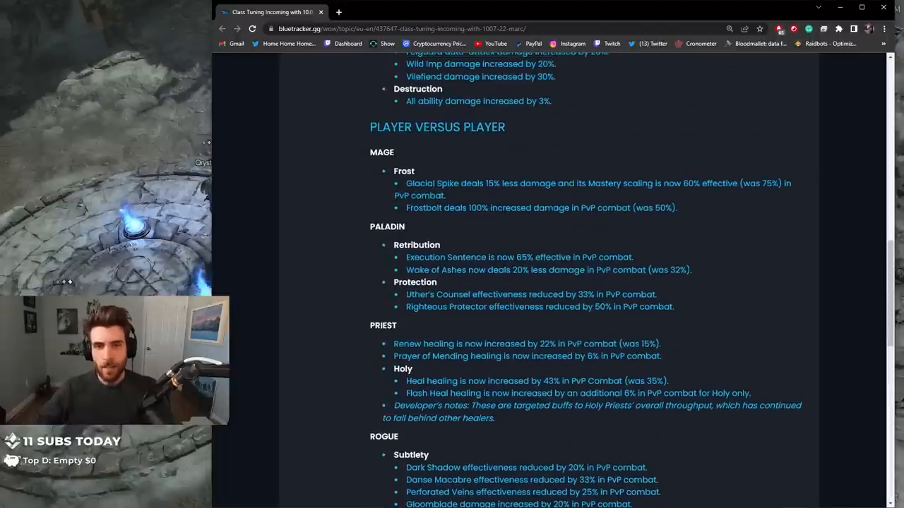
Step: Re-highlight the Frost Mage Glacial Spike and Frostbolt PvP changes
{"action": "mouse_move", "coordinate": [394, 171]}
{"action": "left_mouse_down"}
{"action": "mouse_move", "coordinate": [677, 208]}
{"action": "mouse_move", "coordinate": [393, 171]}
{"action": "left_mouse_up"}
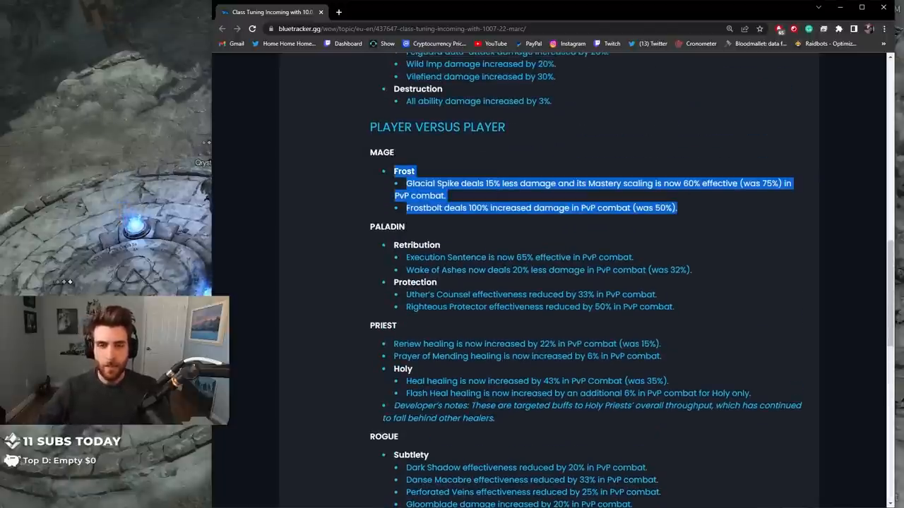
{"action": "mouse_move", "coordinate": [677, 208]}
{"action": "left_mouse_down"}
{"action": "mouse_move", "coordinate": [406, 183]}
{"action": "mouse_move", "coordinate": [452, 207]}
{"action": "mouse_move", "coordinate": [406, 183]}
{"action": "left_mouse_up"}
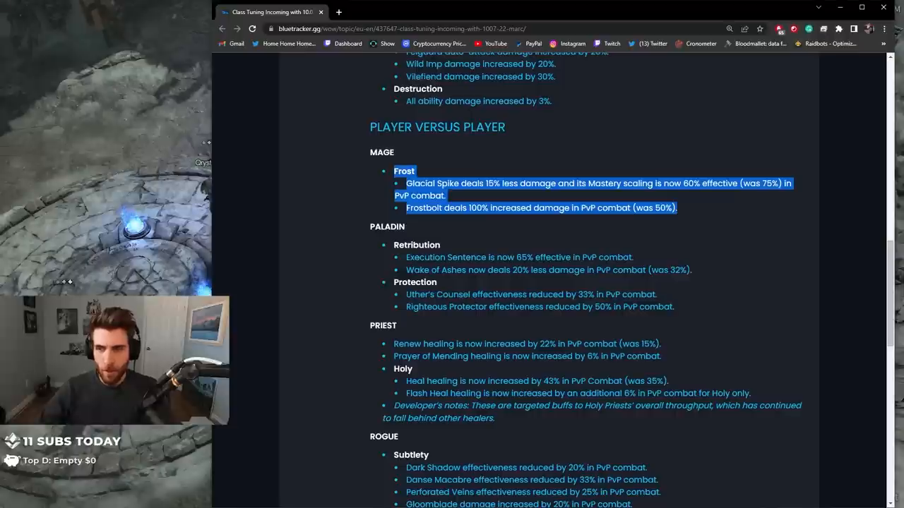
{"action": "scroll", "coordinate": [551, 282], "scroll_direction": "up", "scroll_amount": 2}
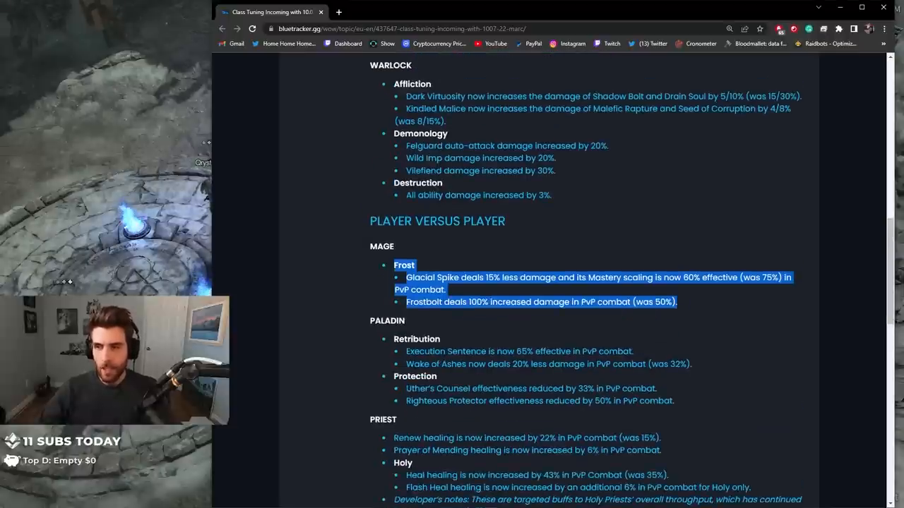
{"action": "scroll", "coordinate": [551, 282], "scroll_direction": "down", "scroll_amount": 4}
{"action": "scroll", "coordinate": [551, 283], "scroll_direction": "down", "scroll_amount": 3}
{"action": "scroll", "coordinate": [551, 282], "scroll_direction": "up", "scroll_amount": 4}
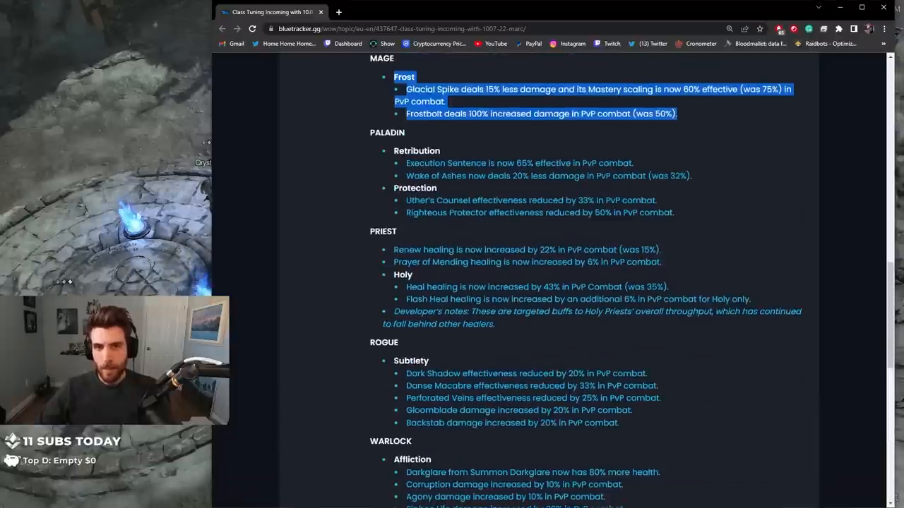
{"action": "scroll", "coordinate": [551, 283], "scroll_direction": "up", "scroll_amount": 7}
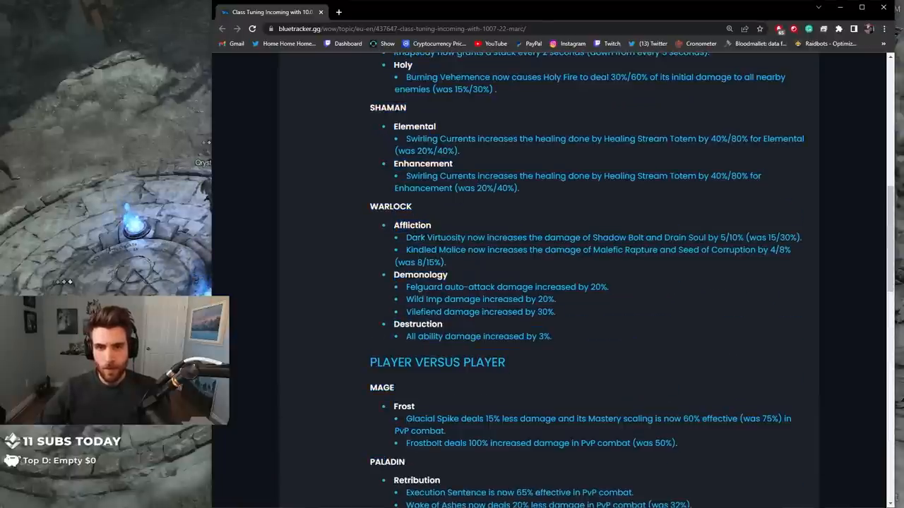
{"action": "scroll", "coordinate": [551, 282], "scroll_direction": "down", "scroll_amount": 8}
{"action": "scroll", "coordinate": [550, 282], "scroll_direction": "down", "scroll_amount": 8}
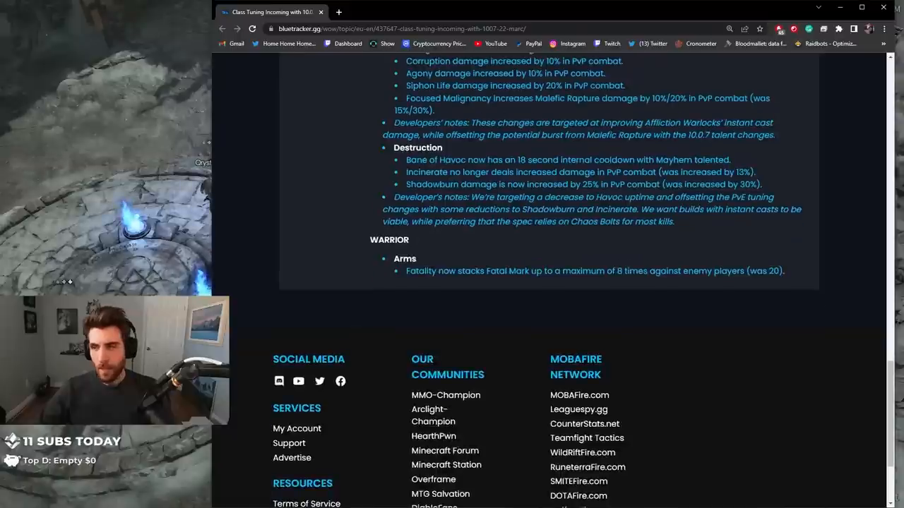
{"action": "scroll", "coordinate": [551, 282], "scroll_direction": "up", "scroll_amount": 2}
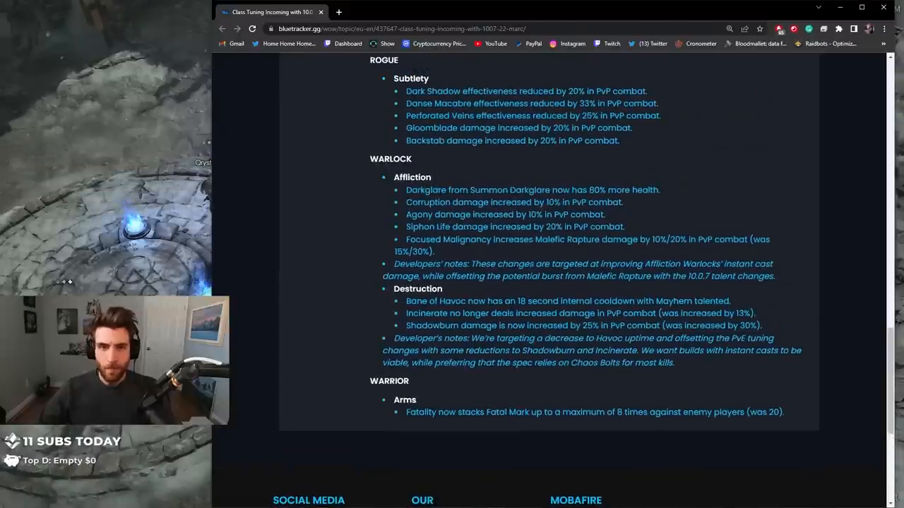
{"action": "mouse_move", "coordinate": [406, 301]}
{"action": "left_mouse_down"}
{"action": "mouse_move", "coordinate": [529, 313]}
{"action": "mouse_move", "coordinate": [553, 300]}
{"action": "left_mouse_up"}
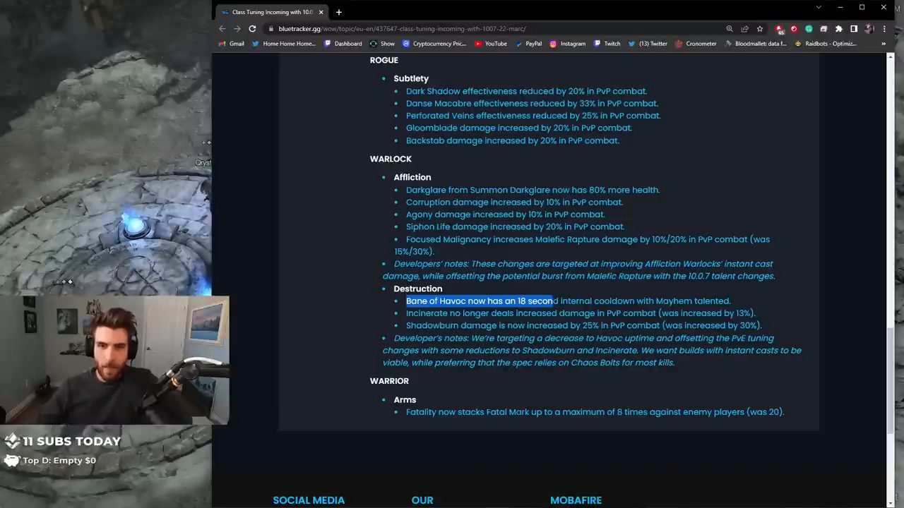
{"action": "left_click_drag", "start_coordinate": [407, 301], "coordinate": [731, 301]}
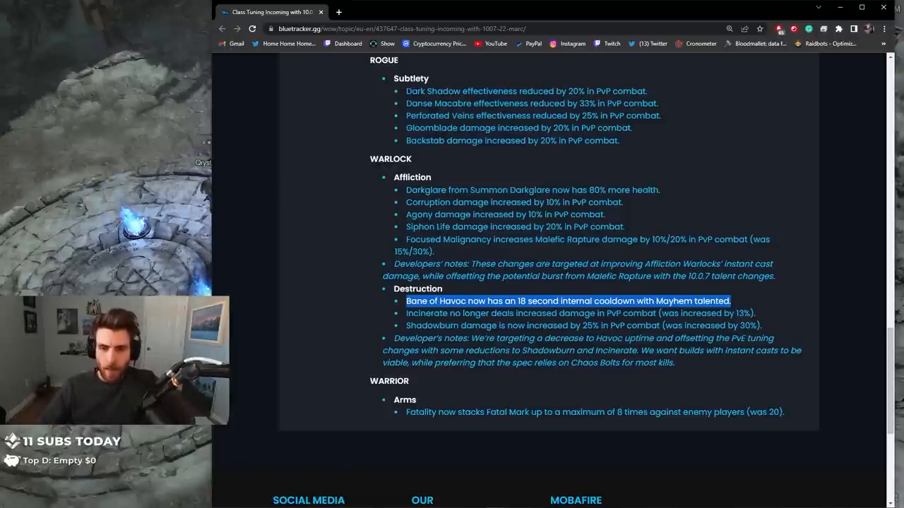
{"action": "left_click_drag", "start_coordinate": [447, 325], "coordinate": [490, 312]}
{"action": "left_click", "coordinate": [490, 313]}
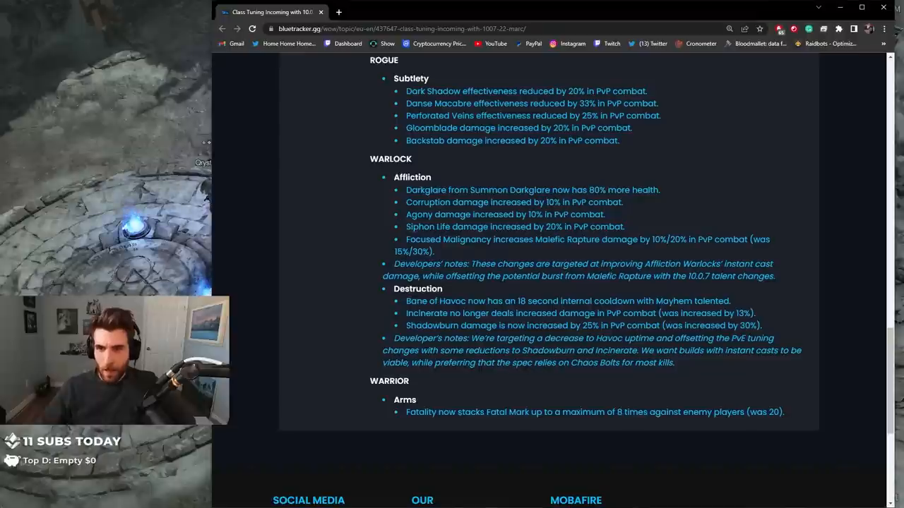
{"action": "mouse_move", "coordinate": [757, 312]}
{"action": "left_mouse_down"}
{"action": "mouse_move", "coordinate": [424, 313]}
{"action": "mouse_move", "coordinate": [459, 325]}
{"action": "mouse_move", "coordinate": [761, 326]}
{"action": "left_mouse_up"}
{"action": "left_click", "coordinate": [423, 312]}
{"action": "left_click_drag", "start_coordinate": [406, 313], "coordinate": [755, 312]}
{"action": "left_click", "coordinate": [756, 313]}
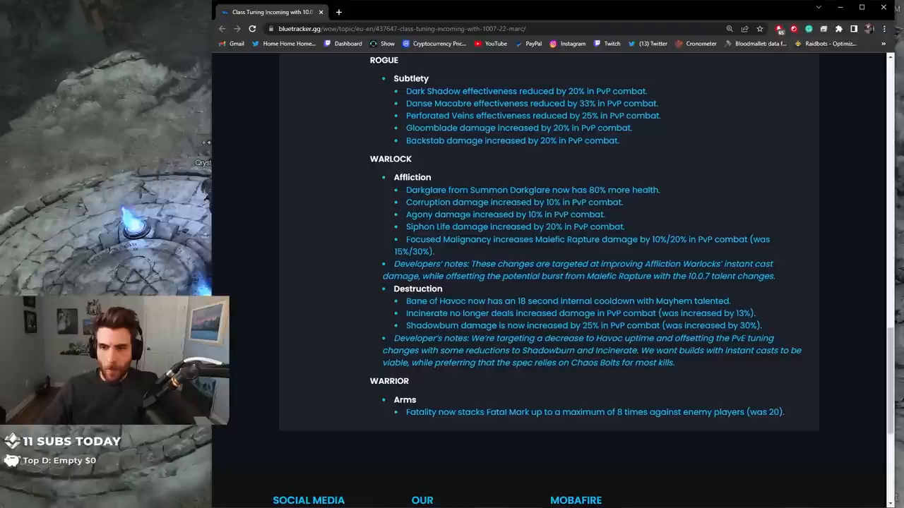
{"action": "mouse_move", "coordinate": [656, 350]}
{"action": "left_mouse_down"}
{"action": "mouse_move", "coordinate": [653, 362]}
{"action": "mouse_move", "coordinate": [409, 381]}
{"action": "left_mouse_up"}
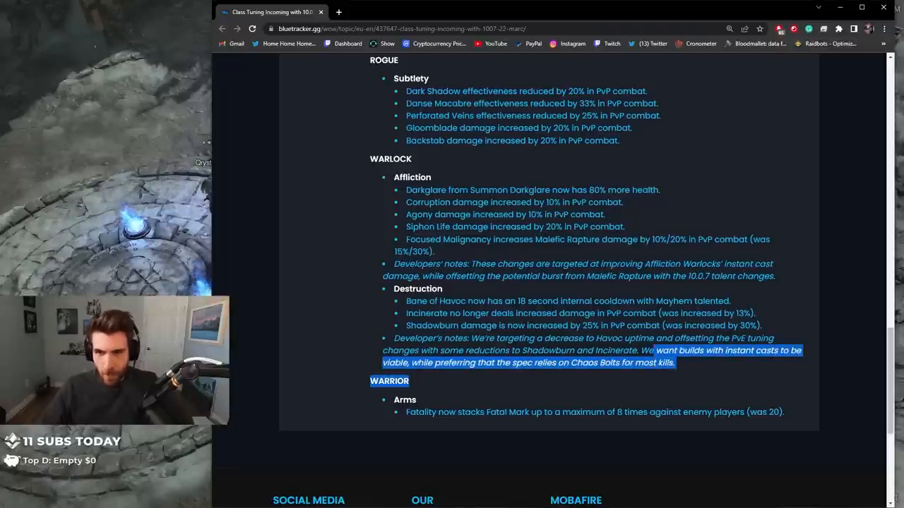
{"action": "left_click", "coordinate": [410, 381]}
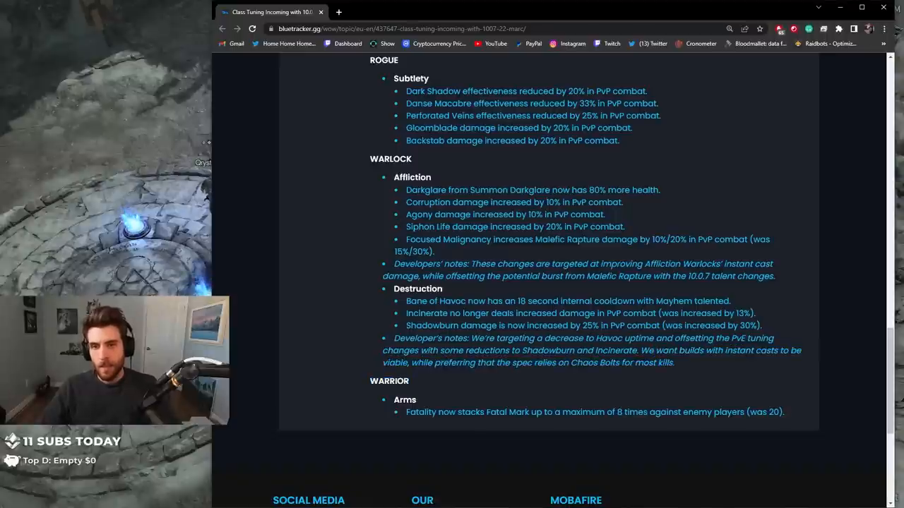
{"action": "mouse_move", "coordinate": [427, 325]}
{"action": "left_mouse_down"}
{"action": "mouse_move", "coordinate": [761, 325]}
{"action": "mouse_move", "coordinate": [460, 326]}
{"action": "left_mouse_up"}
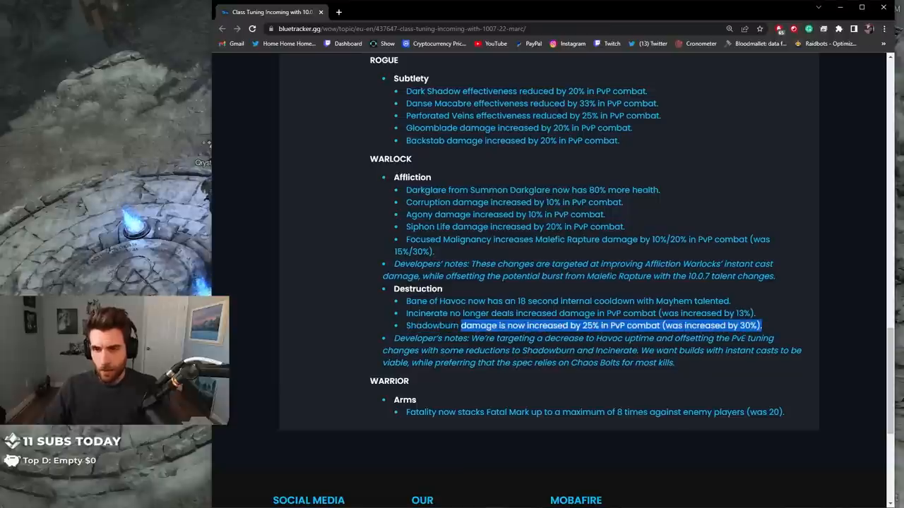
{"action": "left_click", "coordinate": [461, 325]}
{"action": "left_click_drag", "start_coordinate": [755, 313], "coordinate": [406, 313]}
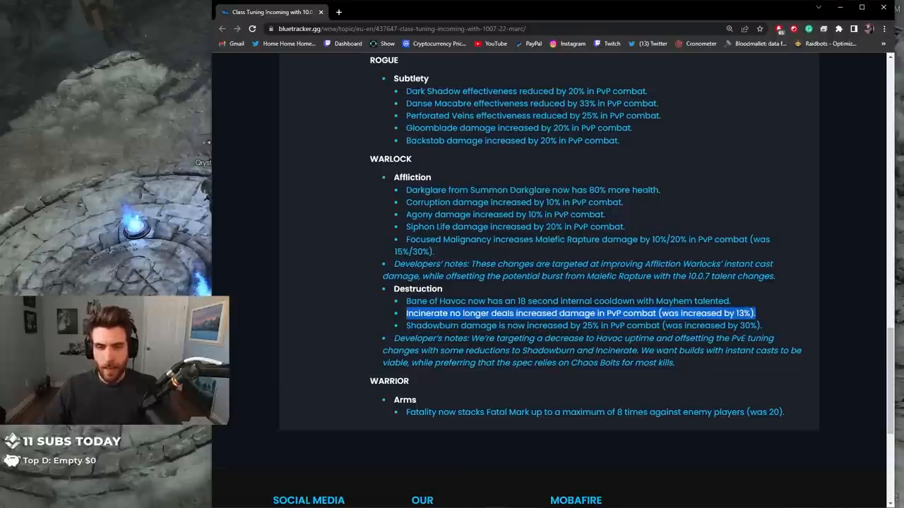
{"action": "left_click", "coordinate": [406, 313]}
{"action": "left_click_drag", "start_coordinate": [676, 362], "coordinate": [370, 58]}
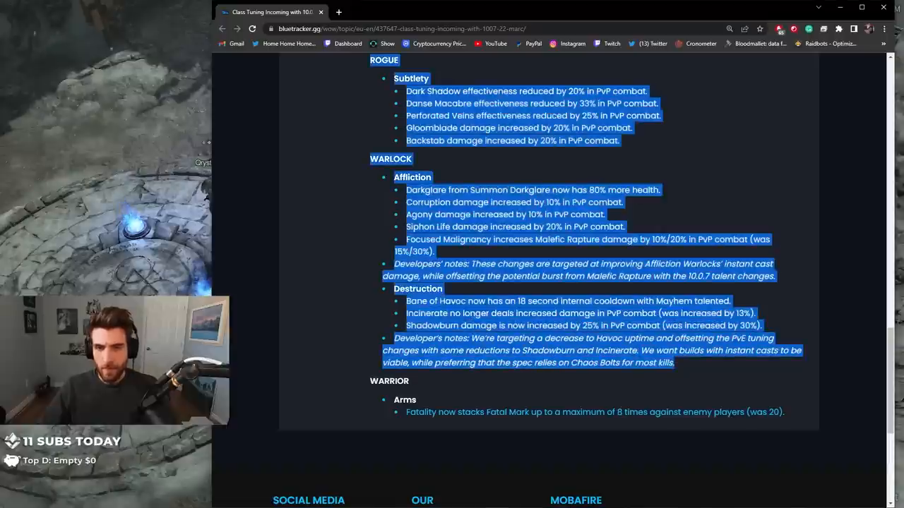
{"action": "left_click", "coordinate": [729, 280]}
{"action": "left_click_drag", "start_coordinate": [394, 289], "coordinate": [676, 362]}
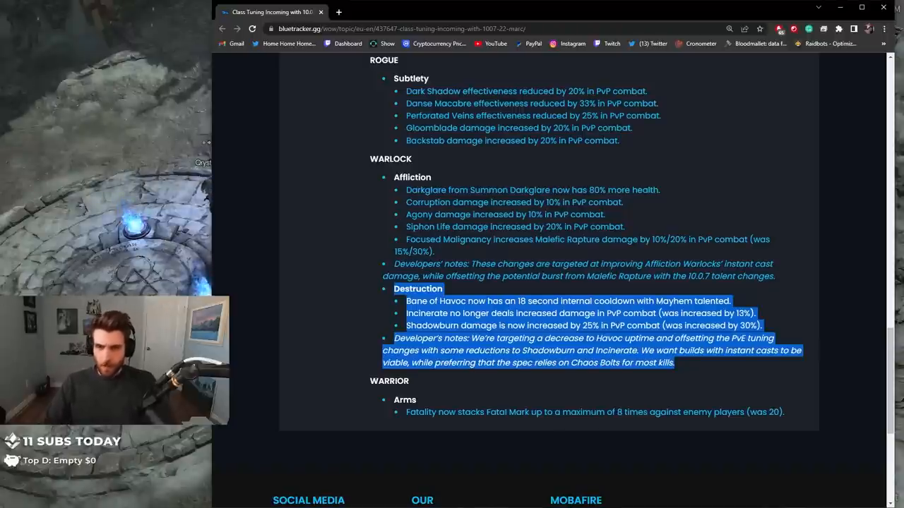
{"action": "left_click_drag", "start_coordinate": [675, 363], "coordinate": [575, 350]}
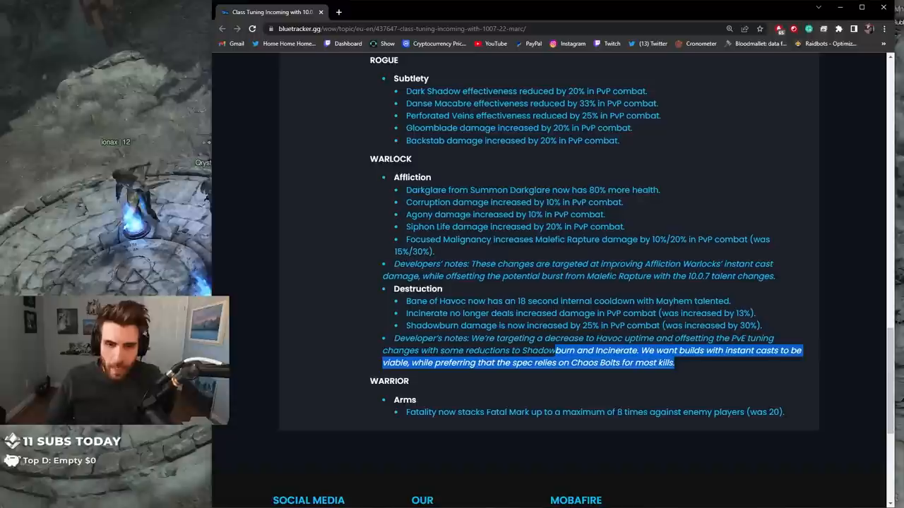
{"action": "left_click_drag", "start_coordinate": [415, 412], "coordinate": [522, 412]}
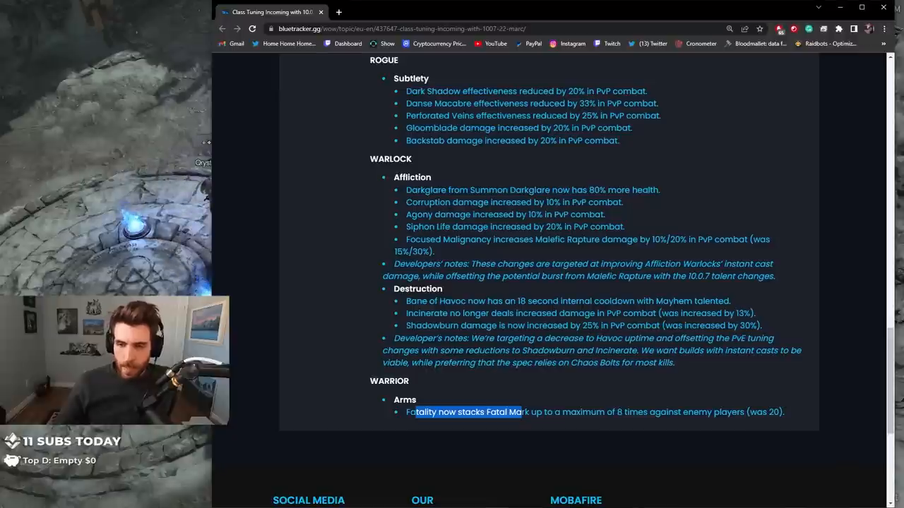
{"action": "left_click_drag", "start_coordinate": [786, 412], "coordinate": [636, 350]}
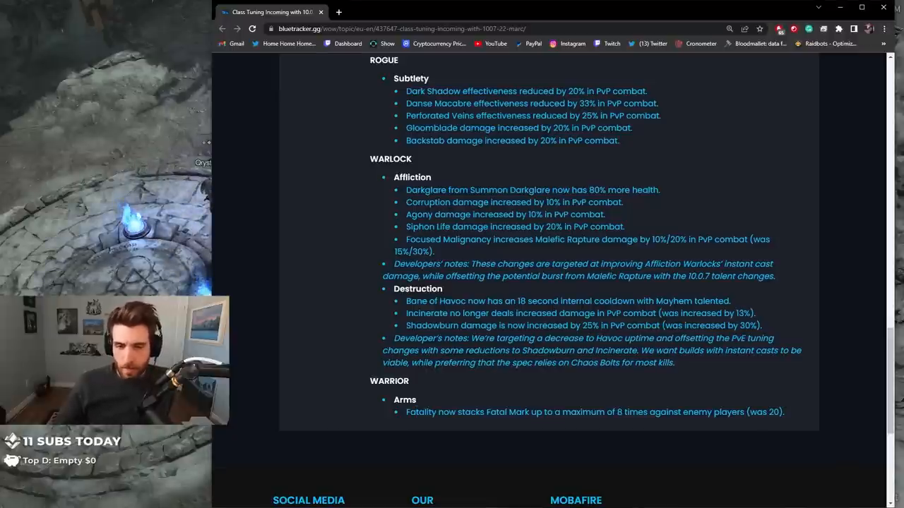
{"action": "left_click", "coordinate": [636, 351]}
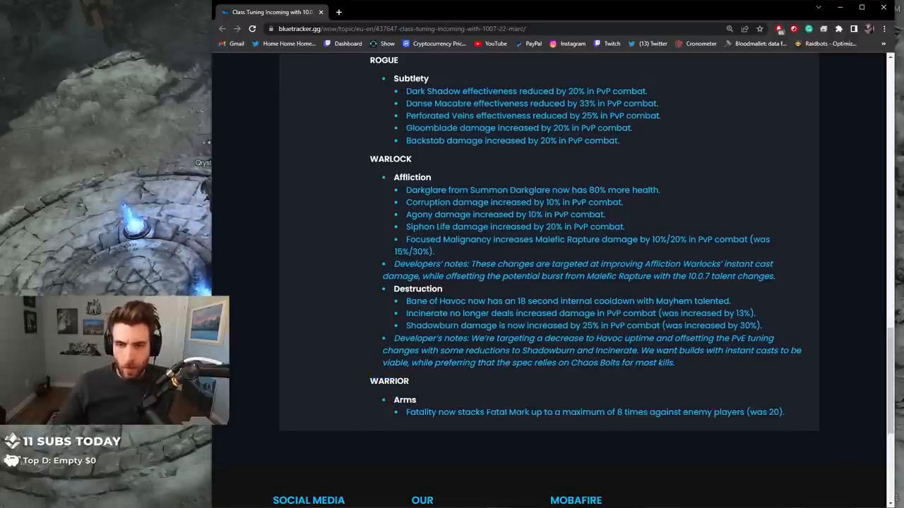
{"action": "left_click_drag", "start_coordinate": [785, 412], "coordinate": [406, 412]}
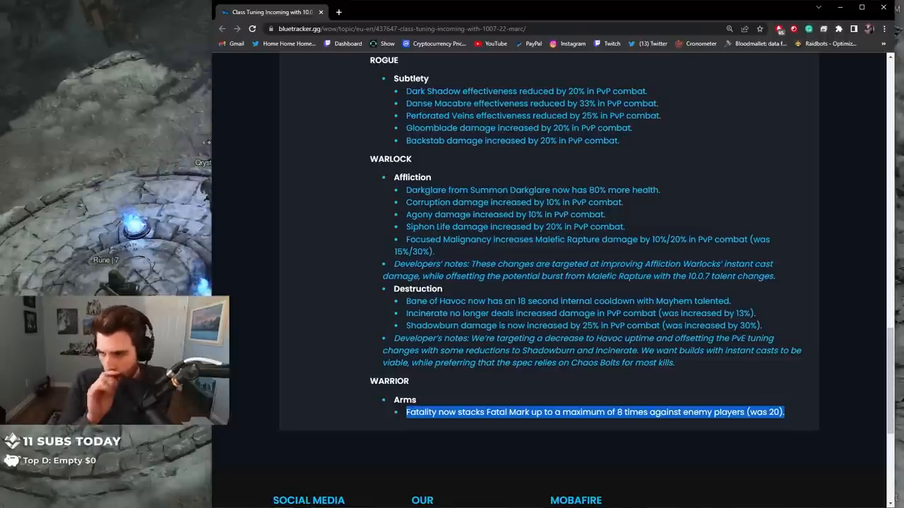
{"action": "scroll", "coordinate": [550, 283], "scroll_direction": "up", "scroll_amount": 5}
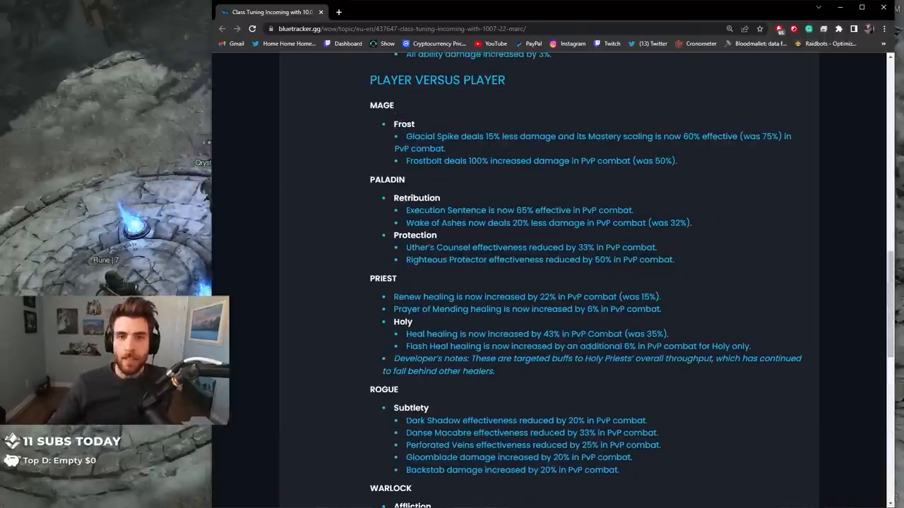
{"action": "left_click_drag", "start_coordinate": [406, 54], "coordinate": [676, 161]}
{"action": "left_click_drag", "start_coordinate": [404, 180], "coordinate": [406, 54]}
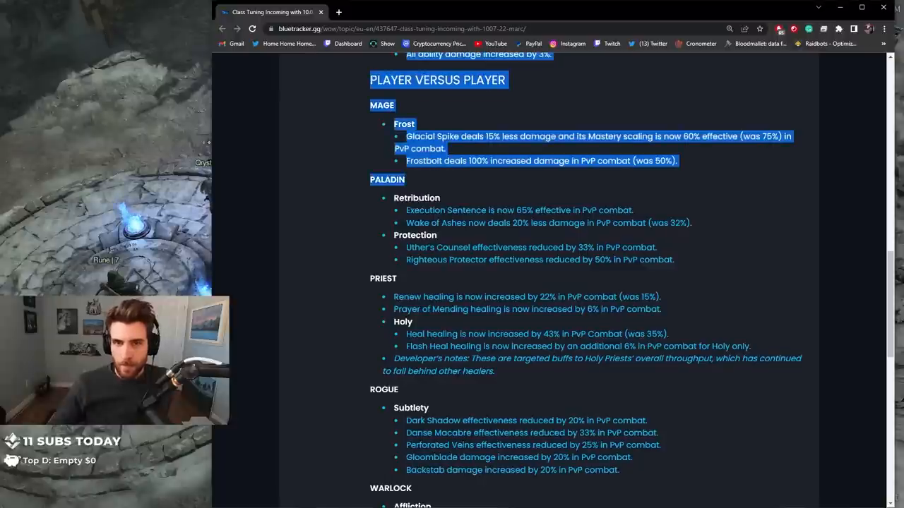
{"action": "left_click_drag", "start_coordinate": [370, 106], "coordinate": [676, 161]}
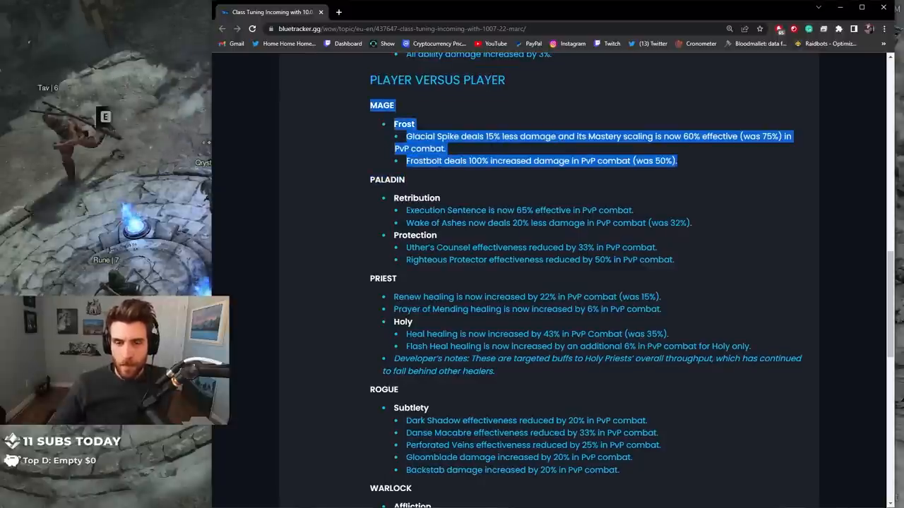
{"action": "scroll", "coordinate": [550, 283], "scroll_direction": "down", "scroll_amount": 2}
{"action": "scroll", "coordinate": [549, 283], "scroll_direction": "up", "scroll_amount": 3}
{"action": "scroll", "coordinate": [549, 282], "scroll_direction": "down", "scroll_amount": 4}
{"action": "scroll", "coordinate": [550, 282], "scroll_direction": "down", "scroll_amount": 3}
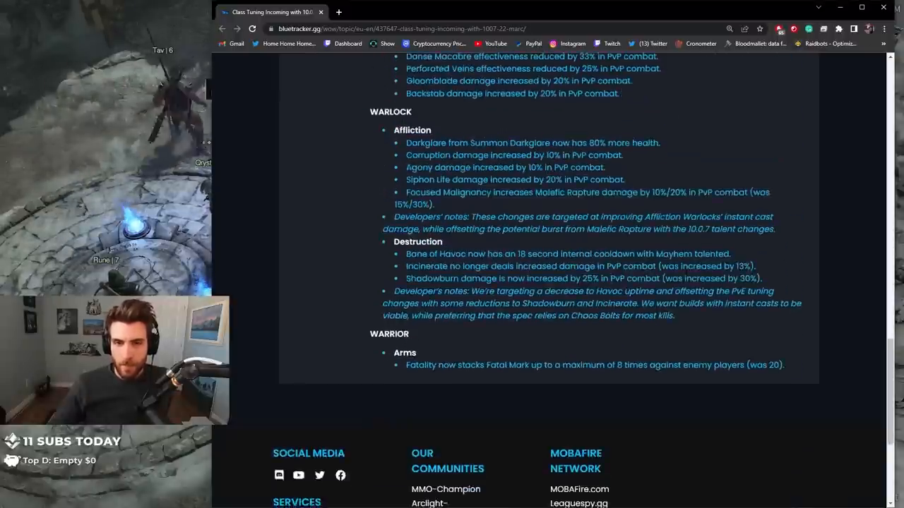
{"action": "scroll", "coordinate": [549, 283], "scroll_direction": "up", "scroll_amount": 3}
{"action": "scroll", "coordinate": [550, 282], "scroll_direction": "up", "scroll_amount": 10}
{"action": "scroll", "coordinate": [549, 282], "scroll_direction": "up", "scroll_amount": 5}
{"action": "scroll", "coordinate": [549, 282], "scroll_direction": "down", "scroll_amount": 3}
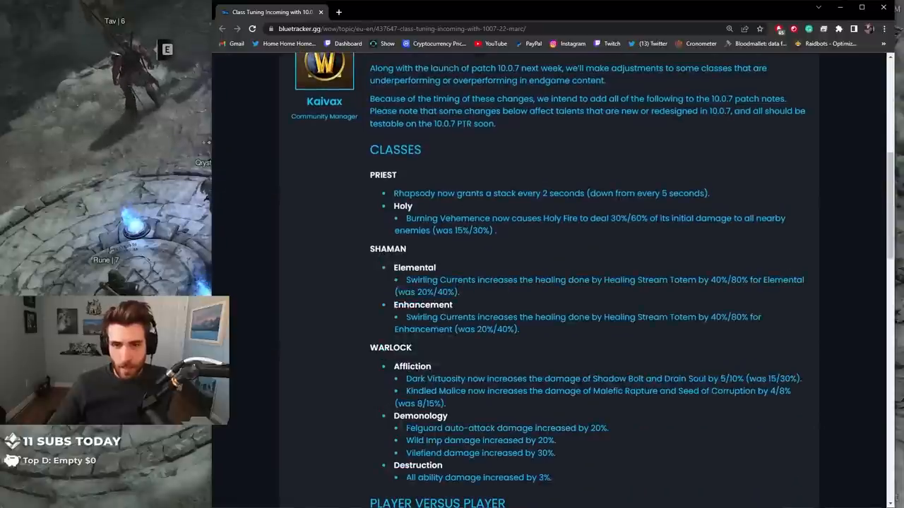
{"action": "scroll", "coordinate": [549, 282], "scroll_direction": "down", "scroll_amount": 2}
{"action": "scroll", "coordinate": [549, 282], "scroll_direction": "down", "scroll_amount": 1}
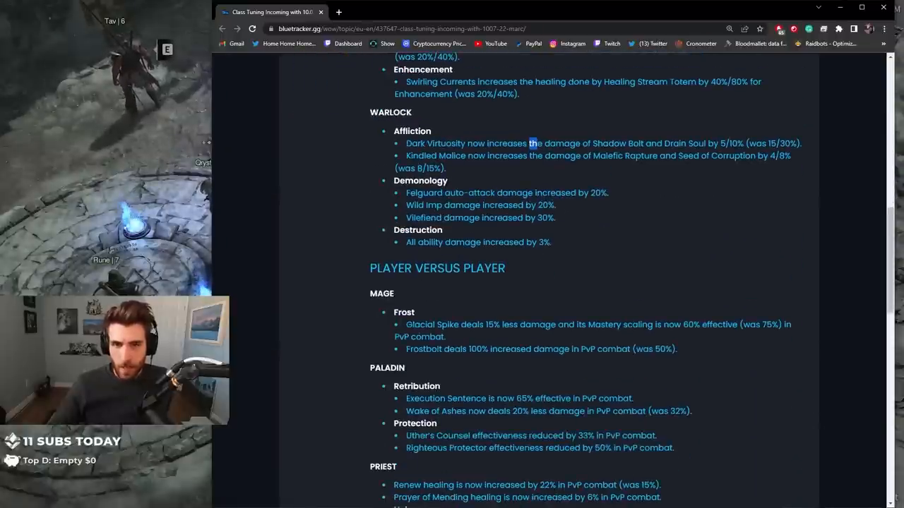
{"action": "scroll", "coordinate": [549, 283], "scroll_direction": "up", "scroll_amount": 1}
{"action": "scroll", "coordinate": [549, 283], "scroll_direction": "down", "scroll_amount": 3}
{"action": "scroll", "coordinate": [549, 282], "scroll_direction": "down", "scroll_amount": 2}
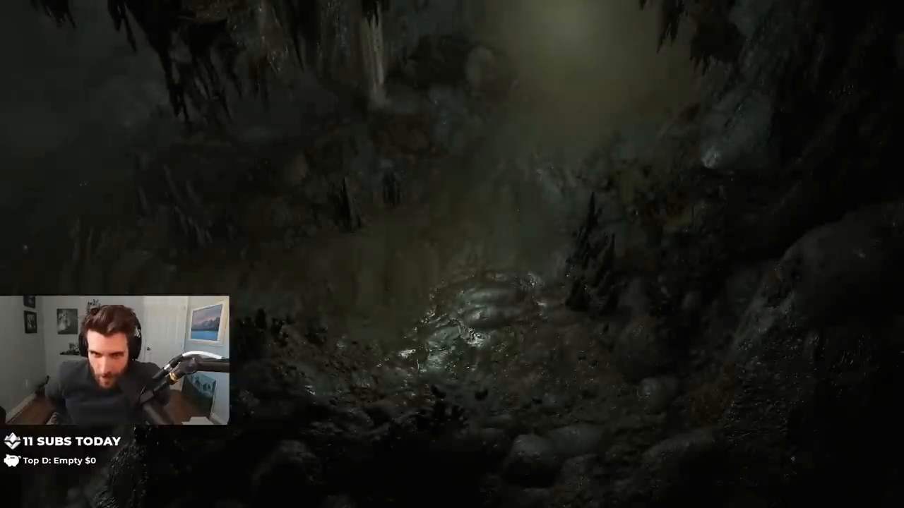
Step: Walk the character up-left through the cave and glance at the map
{"action": "left_click", "coordinate": [319, 256]}
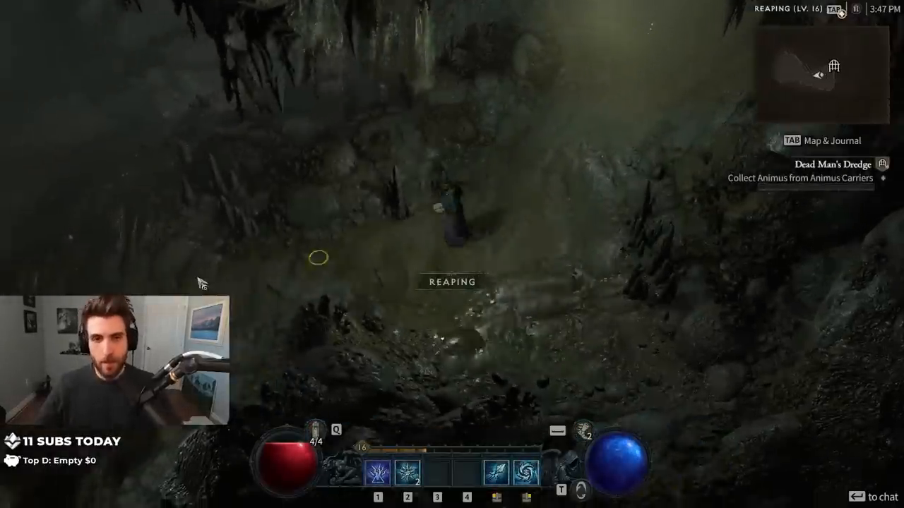
{"action": "left_click", "coordinate": [233, 233]}
{"action": "left_click", "coordinate": [190, 188]}
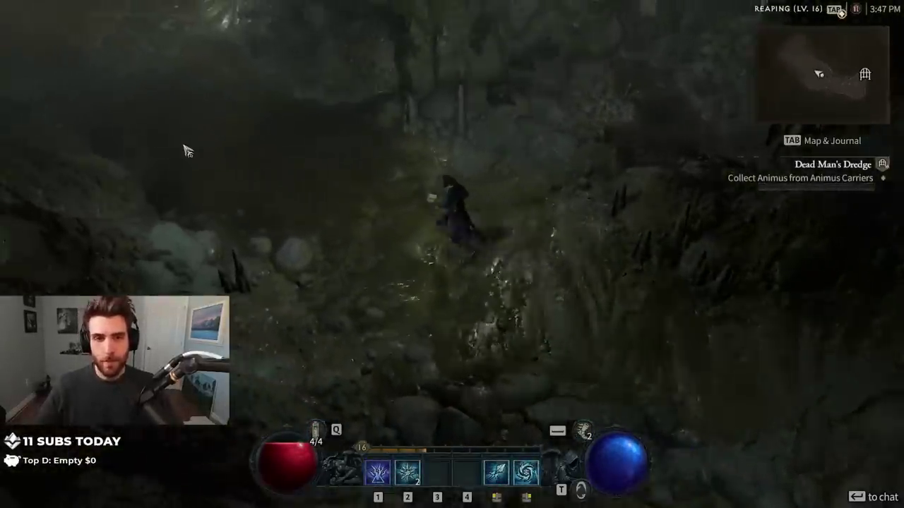
{"action": "key", "text": "Tab"}
{"action": "key", "text": "Tab"}
Step: Continue up the cave path and attack the Storm Warg
{"action": "left_click", "coordinate": [188, 146]}
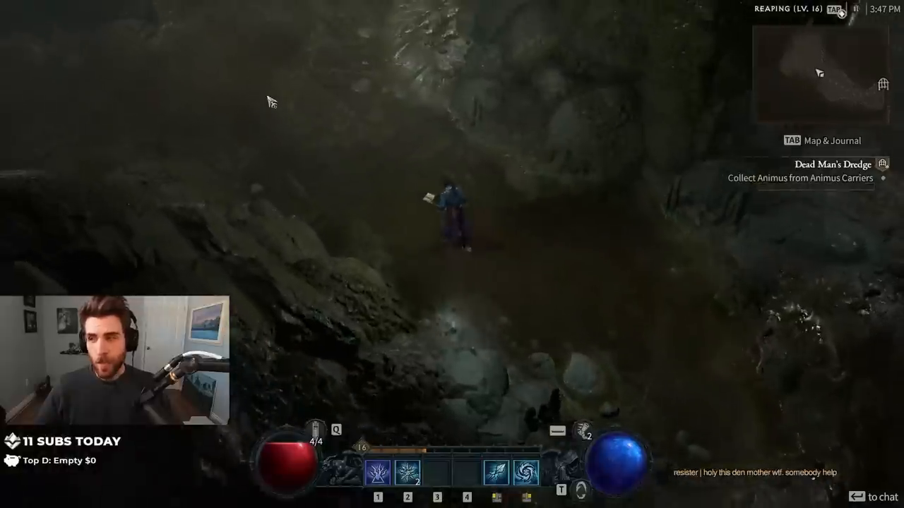
{"action": "left_click", "coordinate": [238, 190]}
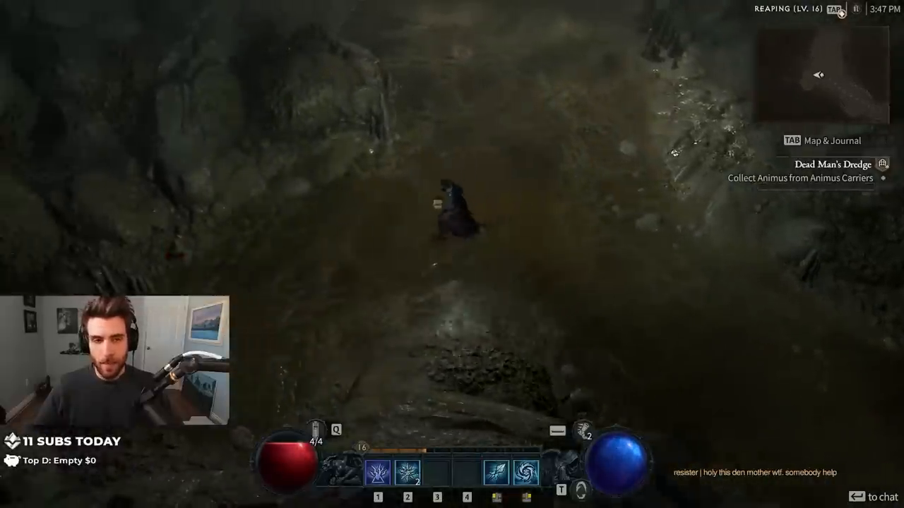
{"action": "left_click", "coordinate": [497, 188]}
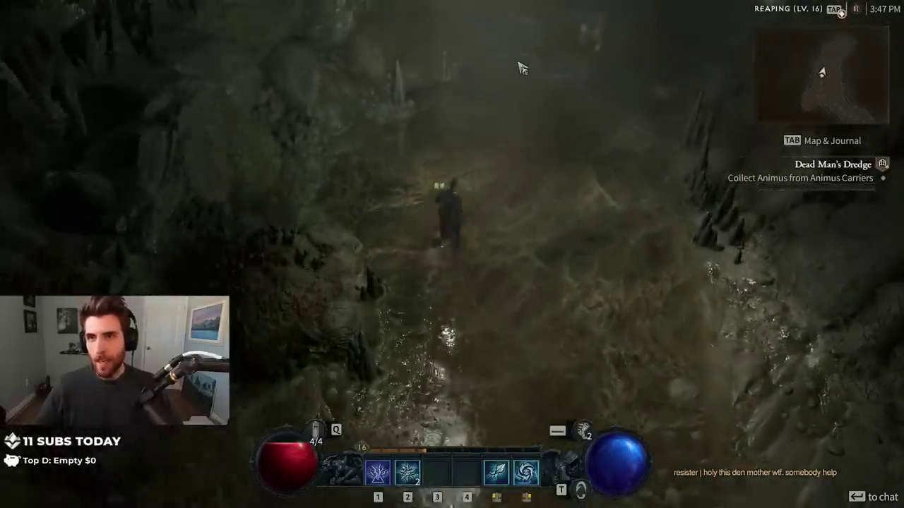
{"action": "left_click", "coordinate": [520, 67]}
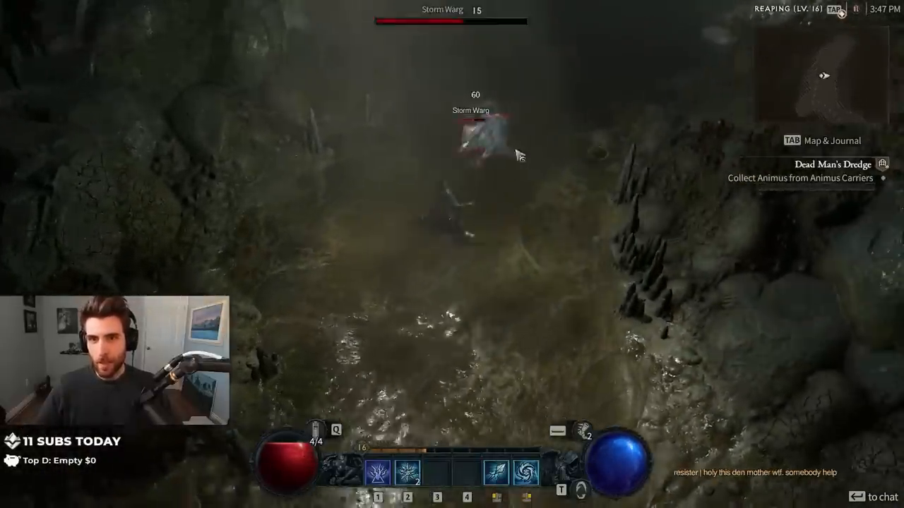